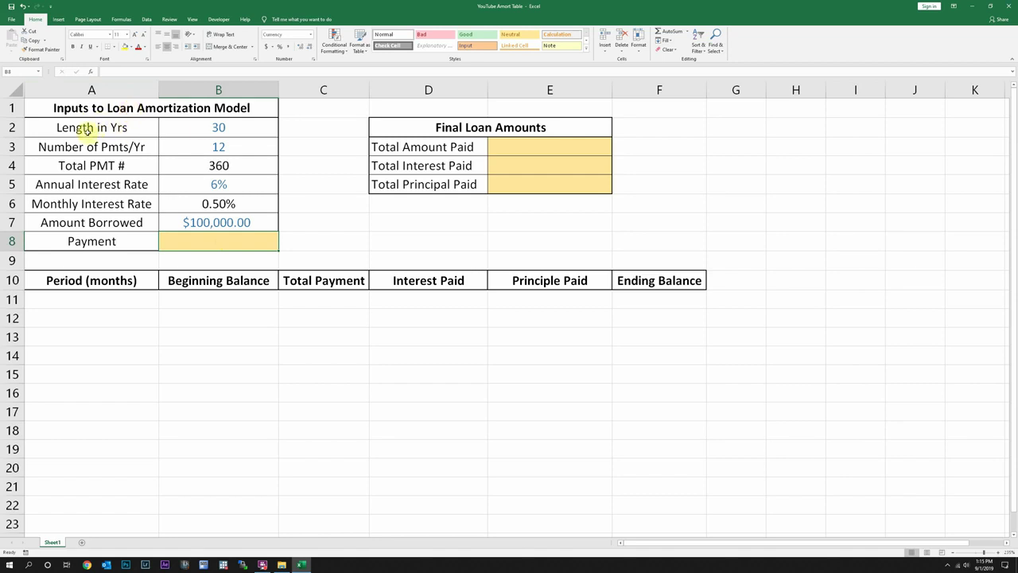
# Step: Review the loan inputs and examine the formulas behind the total payment number and the monthly interest rate
pyautogui.click(239, 130)
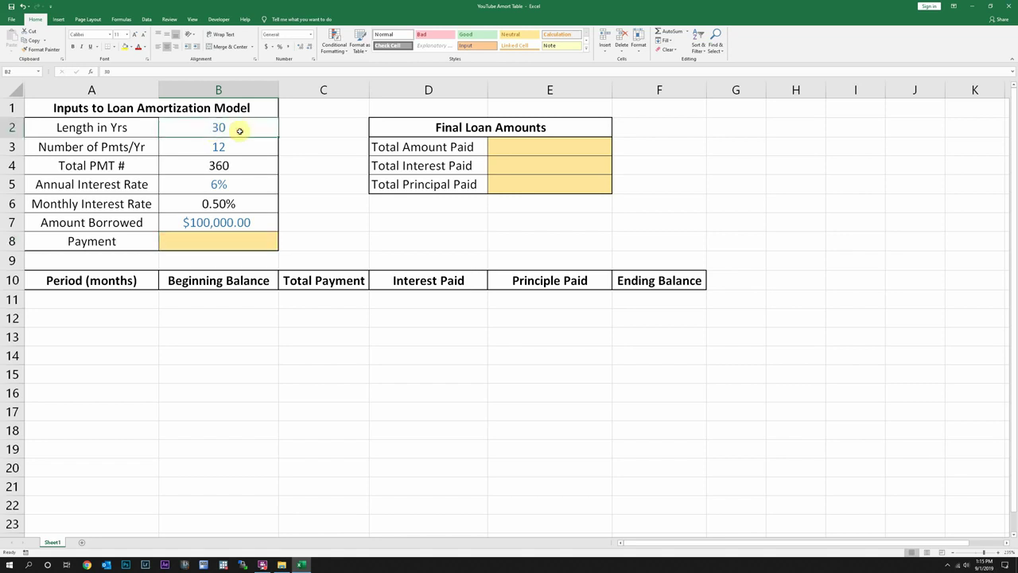
pyautogui.click(199, 149)
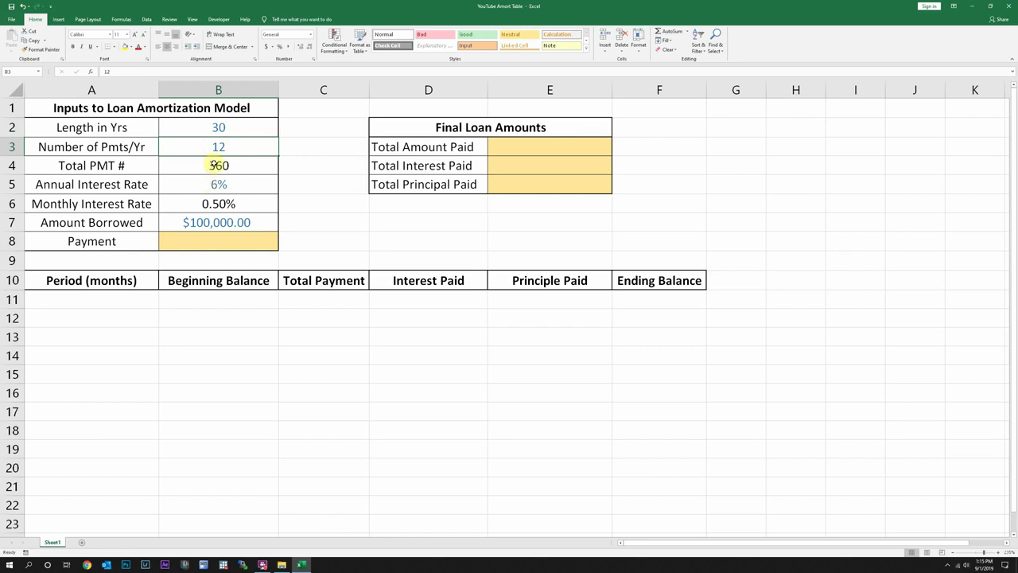
pyautogui.click(215, 165)
pyautogui.doubleClick(213, 165)
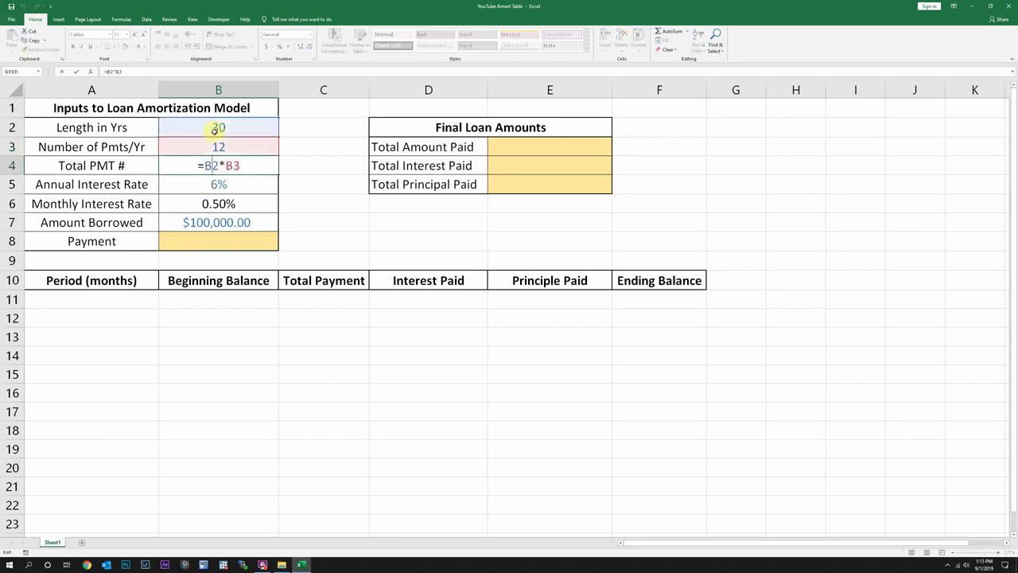
pyautogui.press('Return')
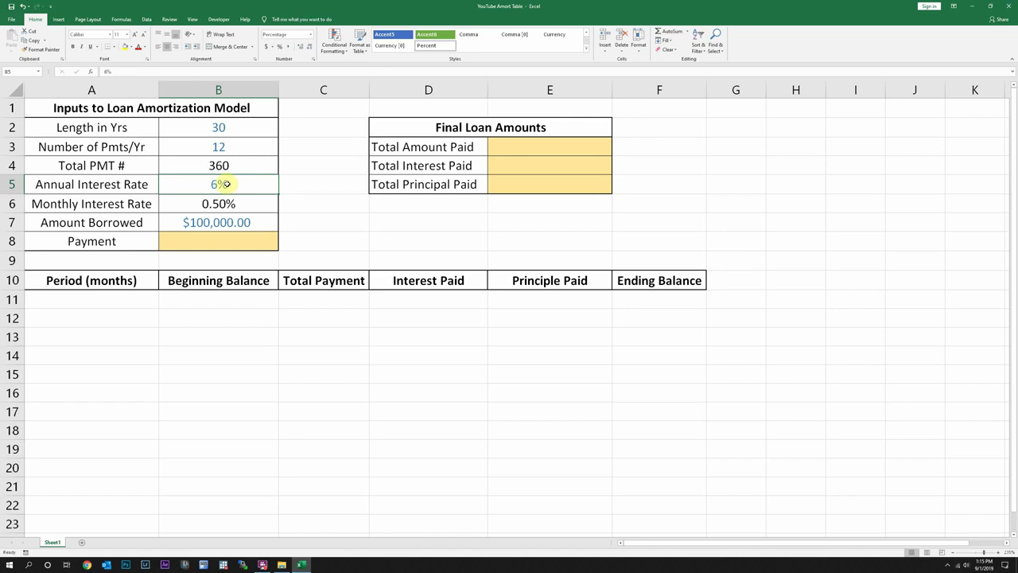
pyautogui.click(211, 204)
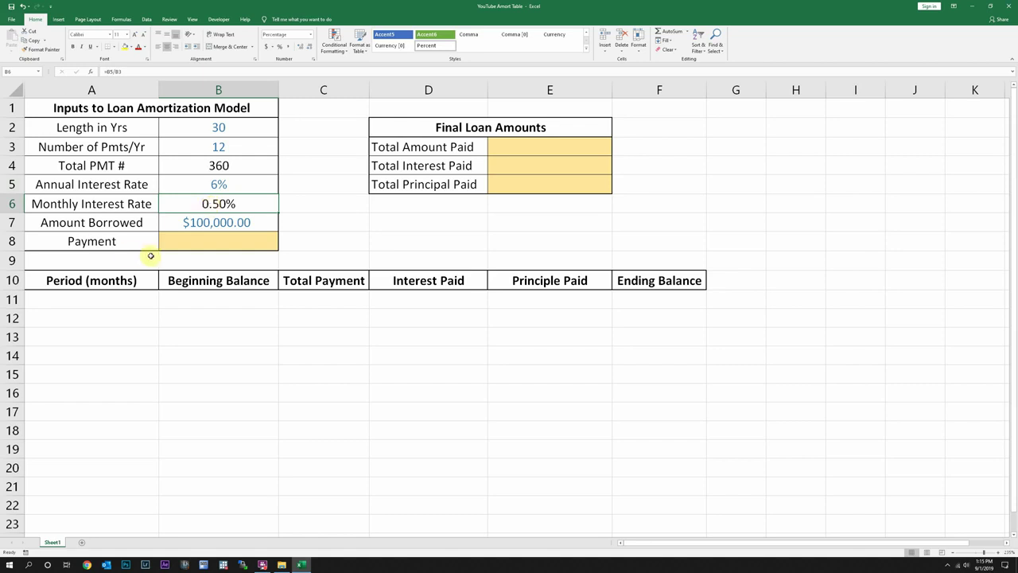
pyautogui.doubleClick(197, 204)
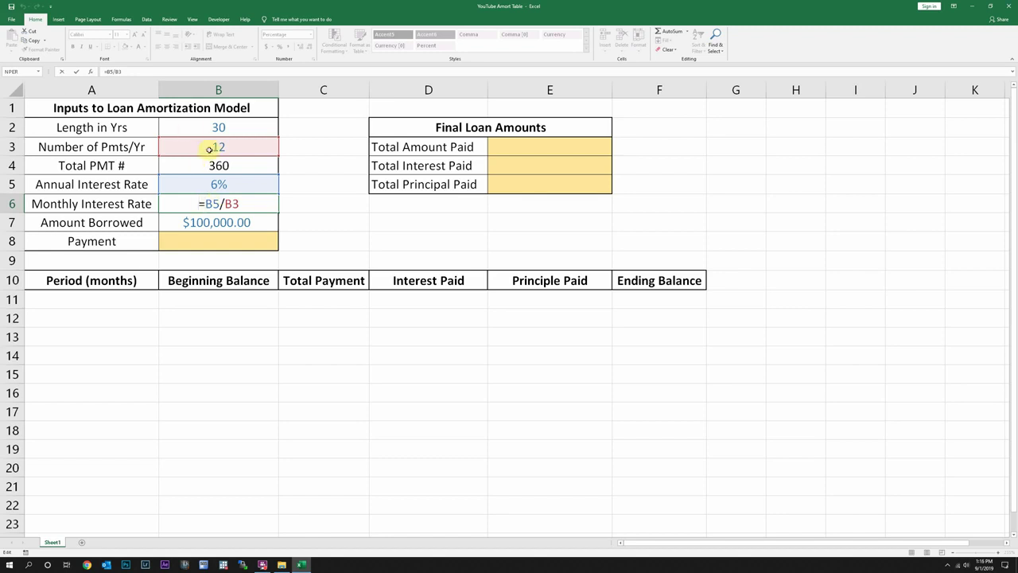
pyautogui.press('Return')
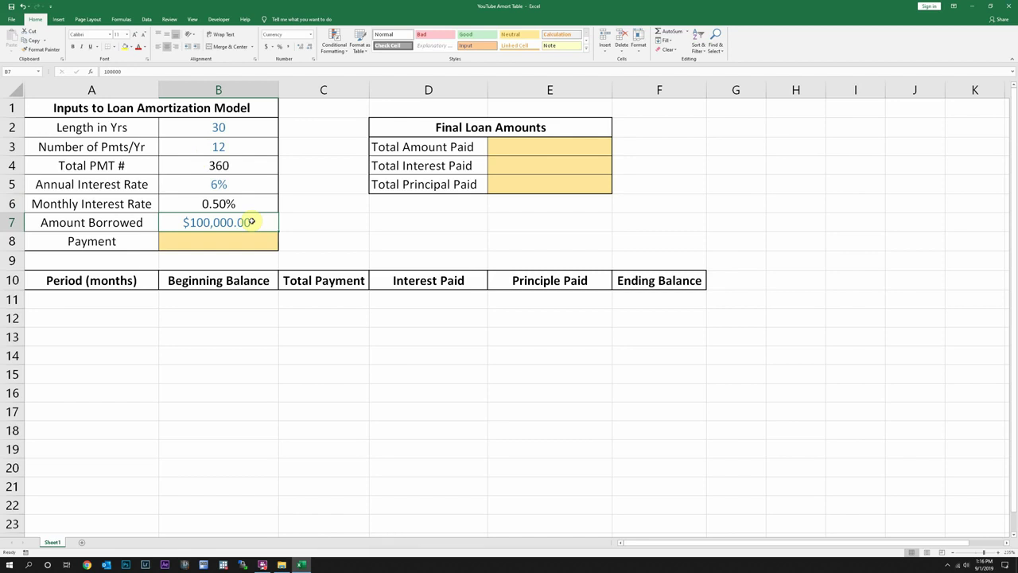
# Step: Calculate the loan payment in B8 with =PMT(B6,B4,-B7,0), using the monthly rate, total payment number and negative amount borrowed
pyautogui.click(232, 243)
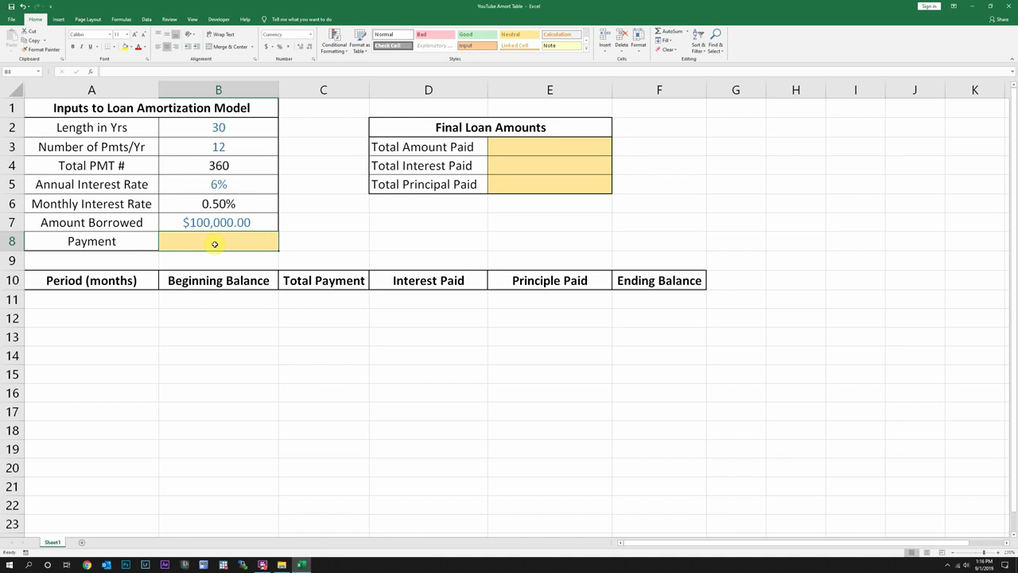
pyautogui.write('=')
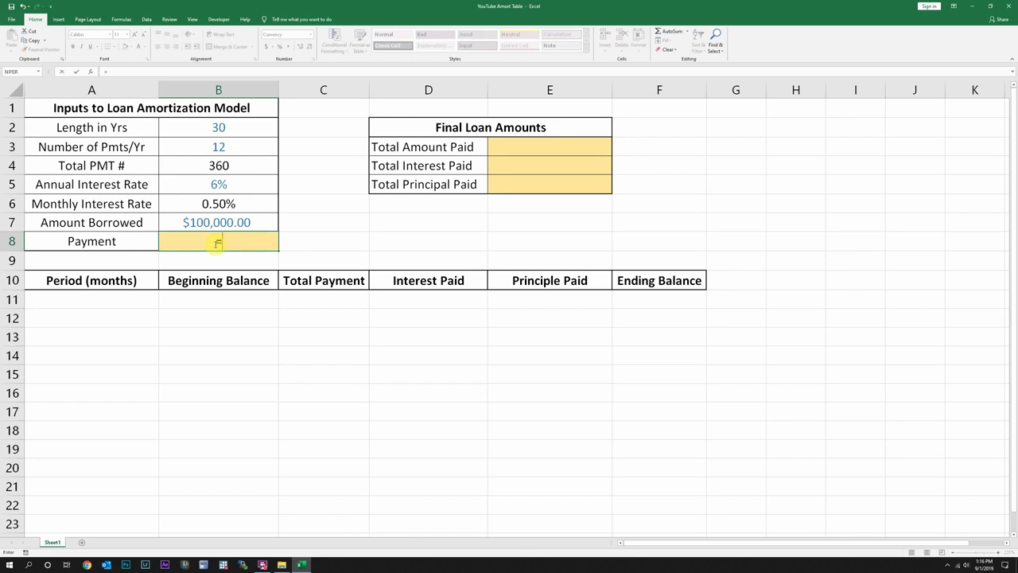
pyautogui.write('pm')
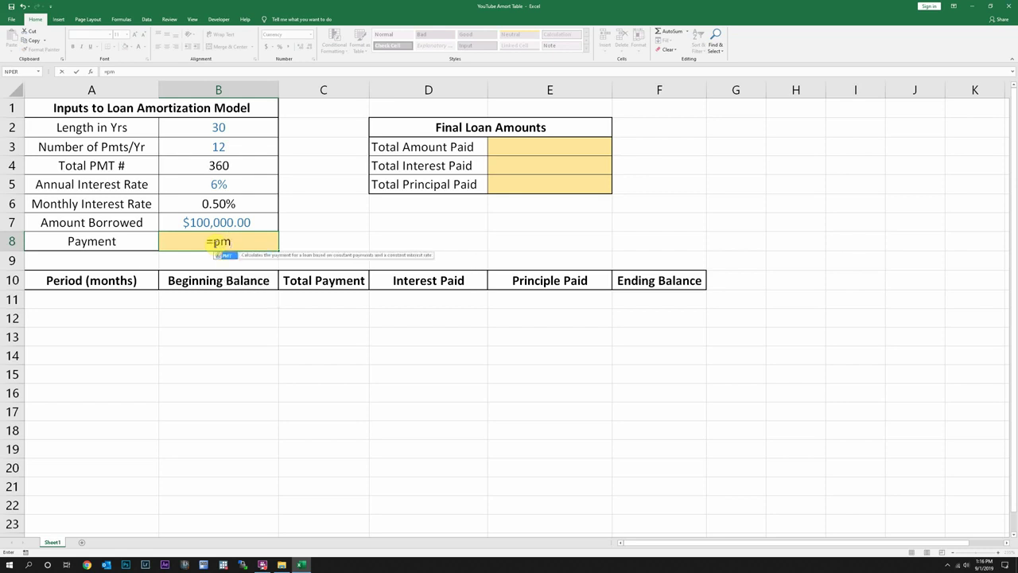
pyautogui.write('t')
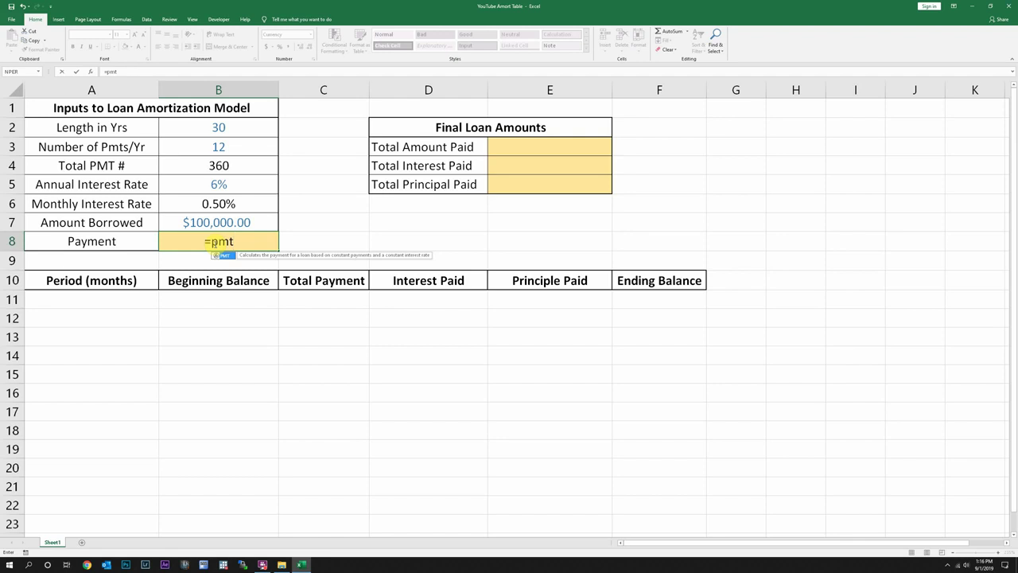
pyautogui.write('(')
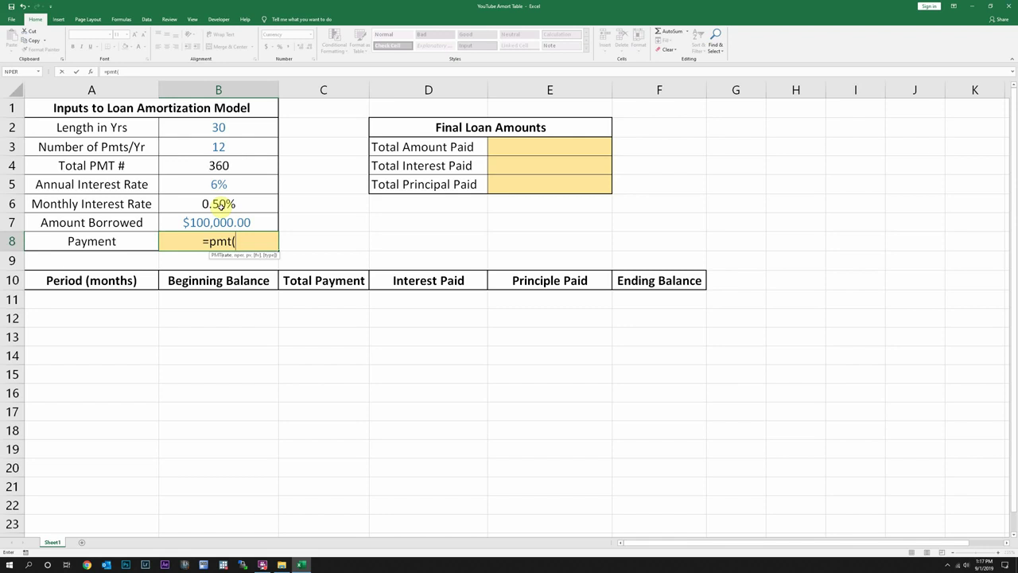
pyautogui.click(220, 206)
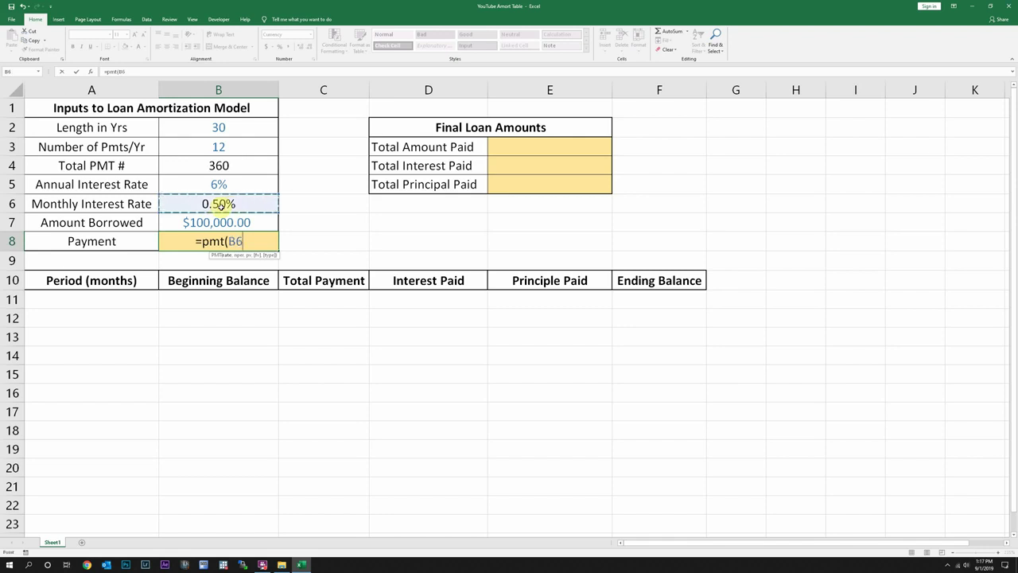
pyautogui.write(',')
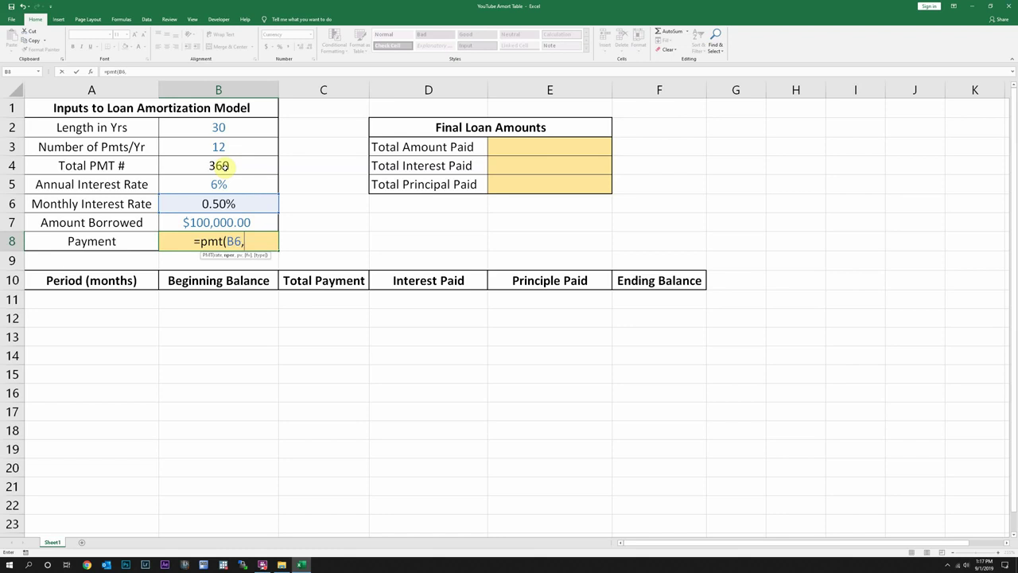
pyautogui.click(224, 165)
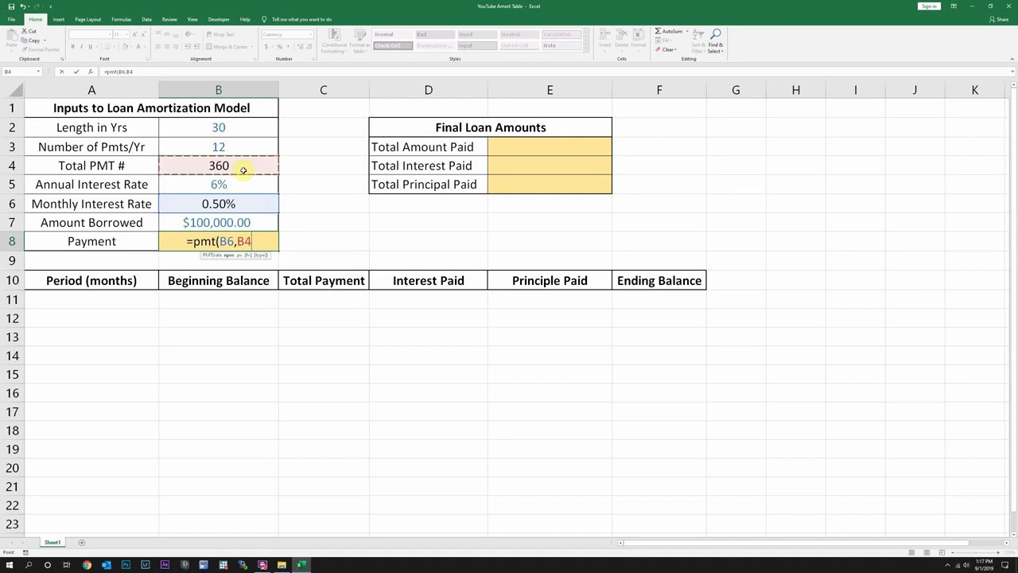
pyautogui.write(',')
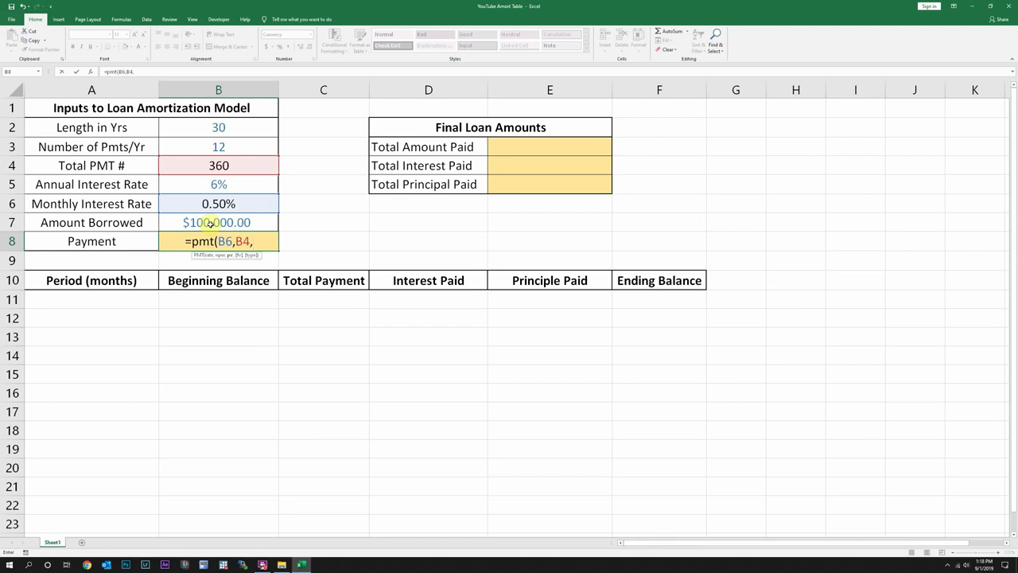
pyautogui.write('-')
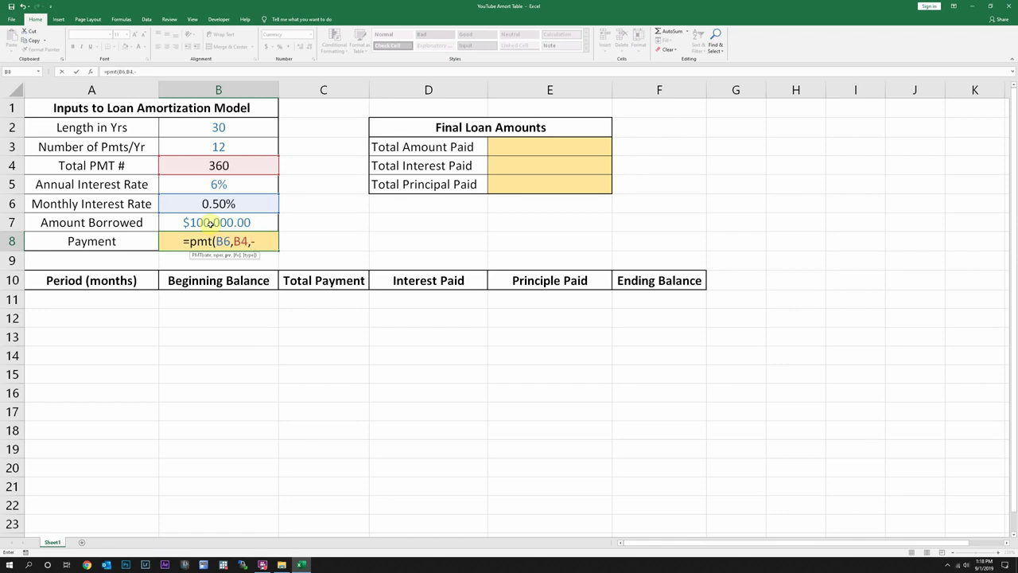
pyautogui.click(209, 223)
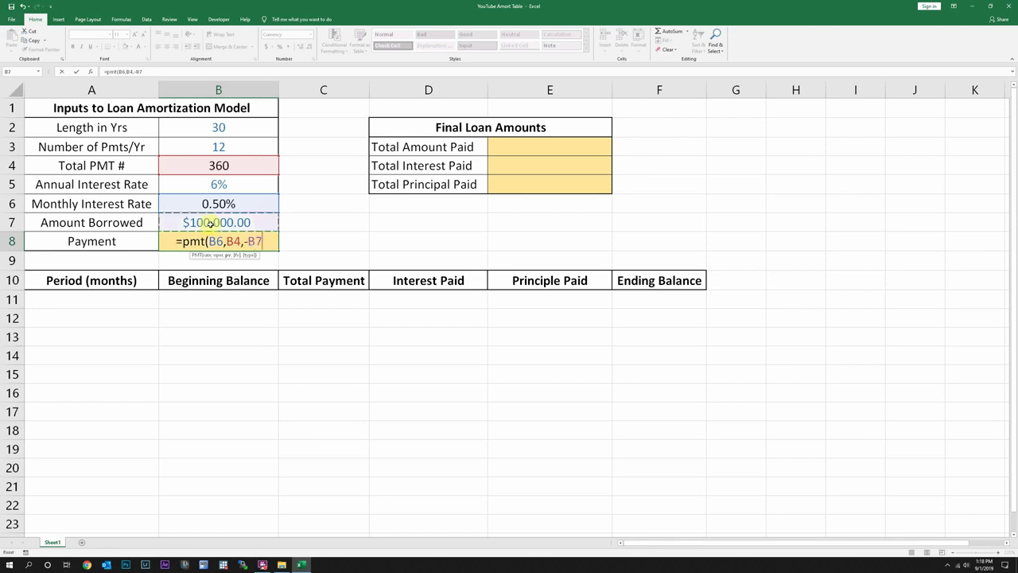
pyautogui.write(',')
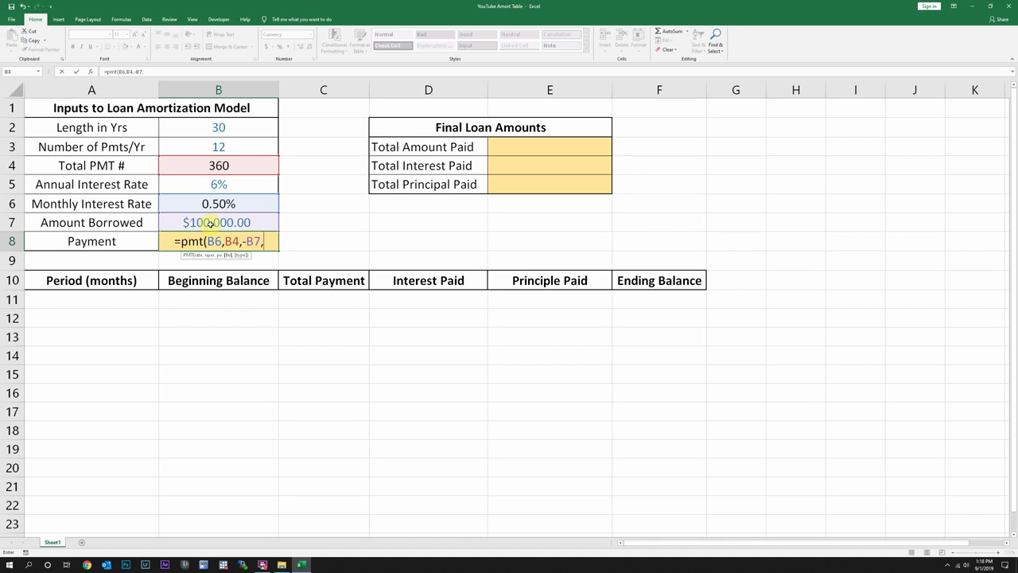
pyautogui.write('0')
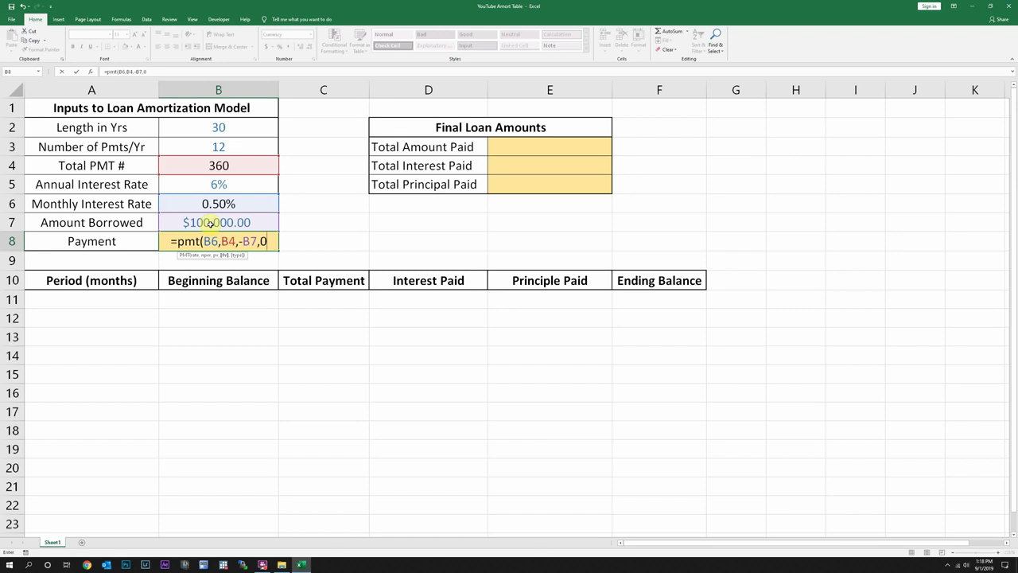
pyautogui.write(')')
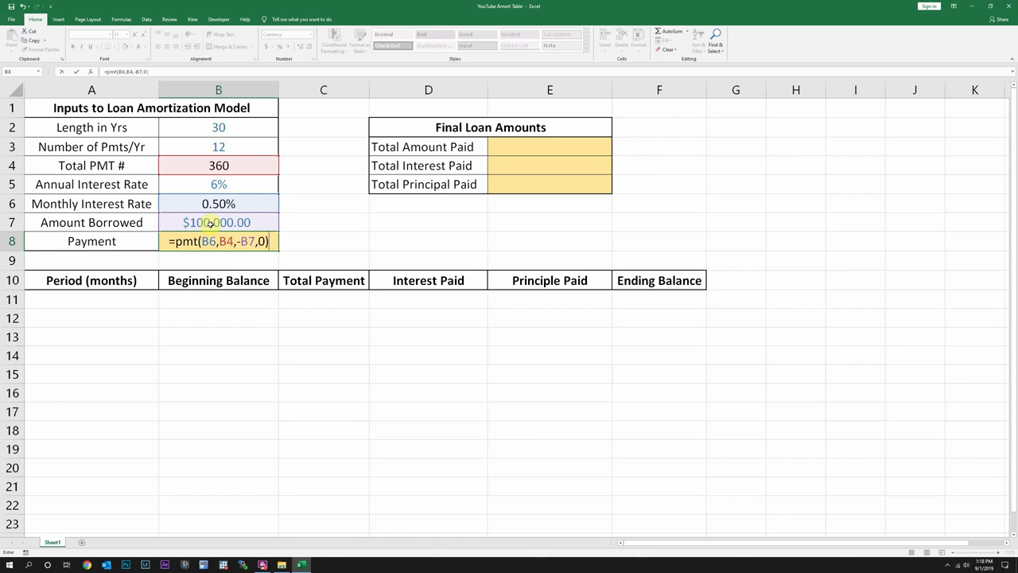
pyautogui.hotkey('ctrl', 'Return')
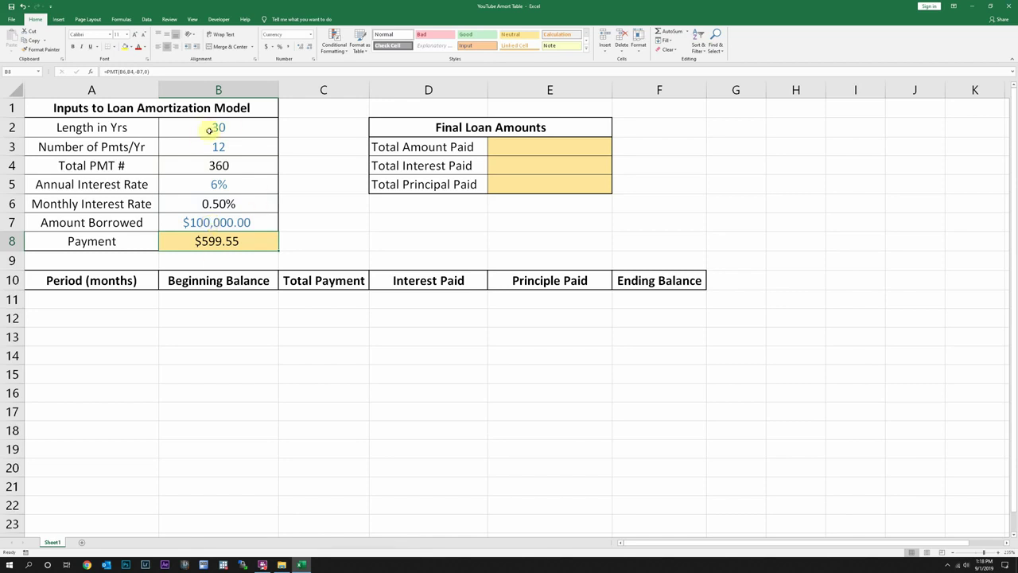
# Step: Enter 1 and 2 as the first two values of the Period (months) column in A11 and A12
pyautogui.click(73, 284)
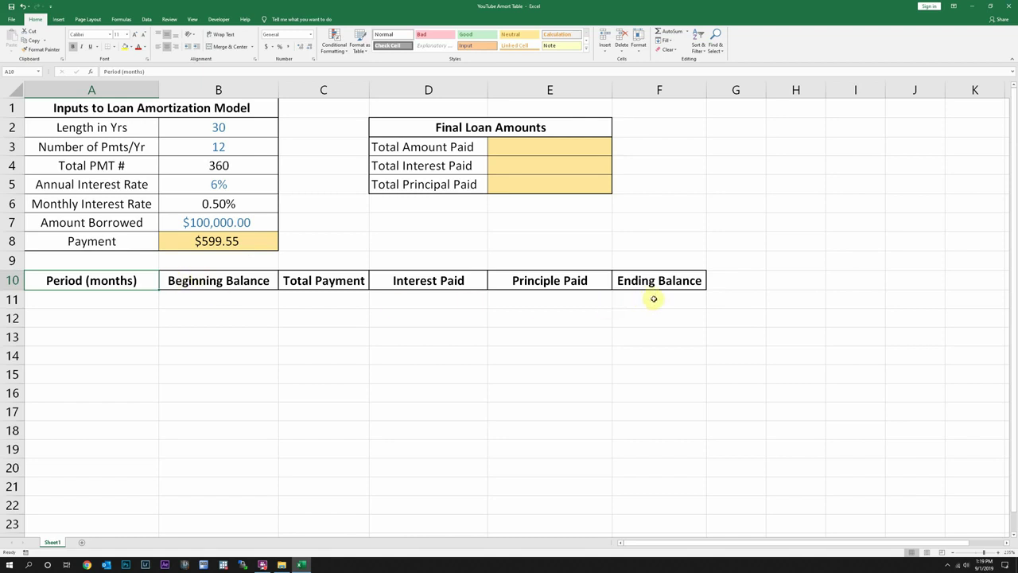
pyautogui.click(121, 297)
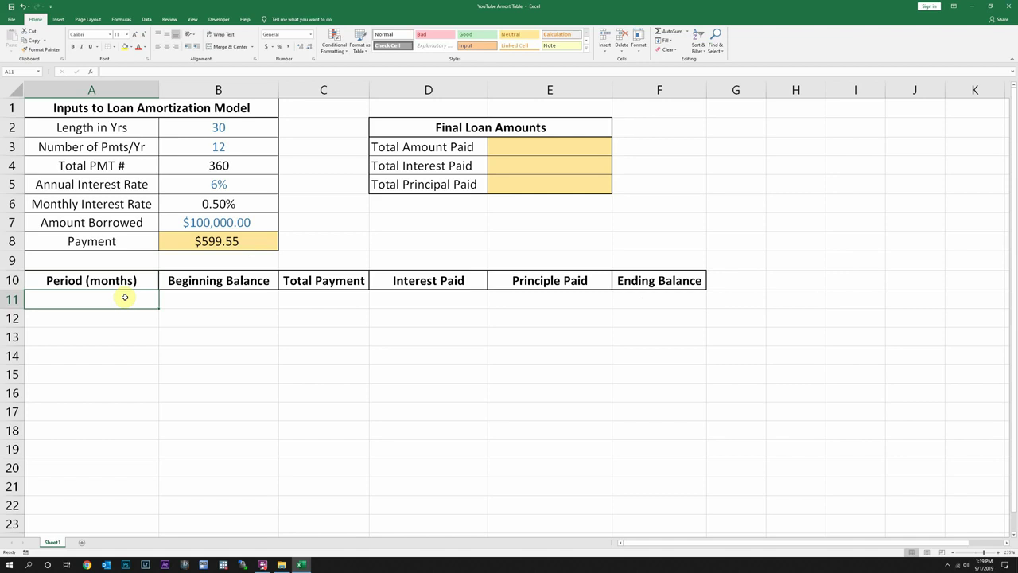
pyautogui.write('1')
pyautogui.press('Return')
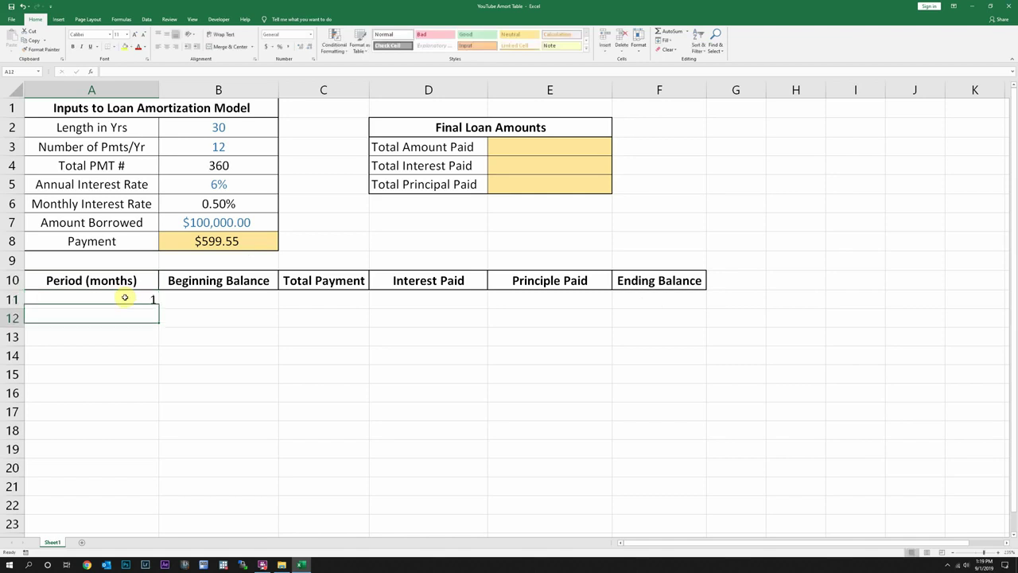
pyautogui.write('2')
# Step: Extend the period series from A11:A12 down to 360 in cell A370
pyautogui.click(124, 297)
pyautogui.hotkey('shift', 'Down')
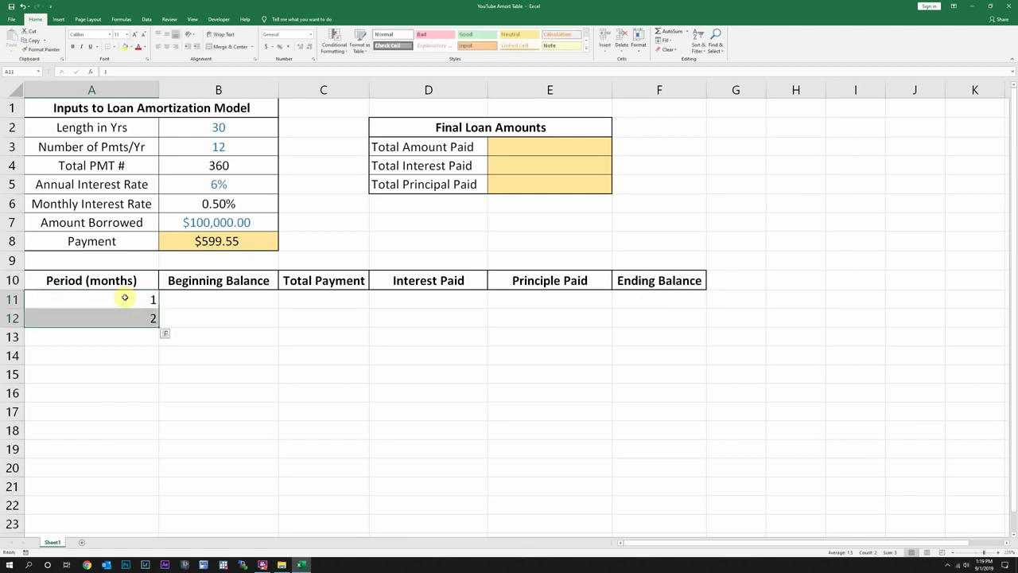
pyautogui.click(116, 302)
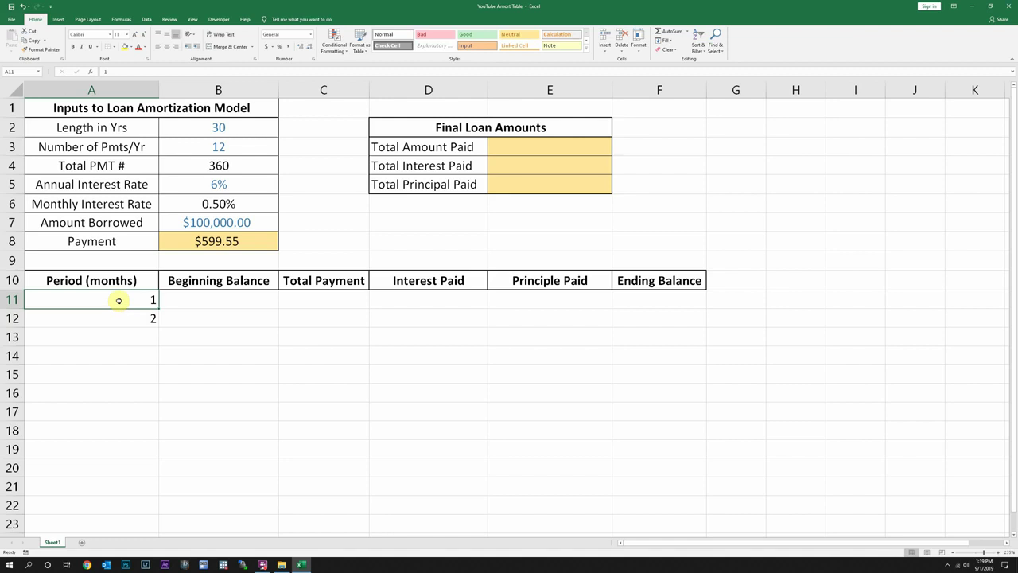
pyautogui.moveTo(116, 299); pyautogui.dragTo(116, 317)
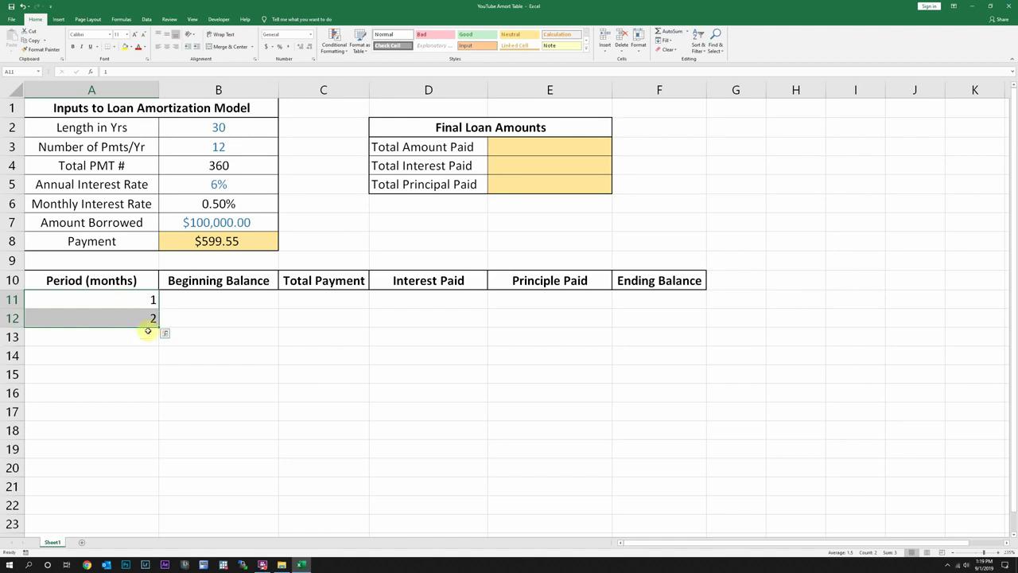
pyautogui.moveTo(159, 327)
pyautogui.mouseDown()
pyautogui.moveTo(144, 563)
pyautogui.moveTo(138, 418)
pyautogui.moveTo(162, 220)
pyautogui.moveTo(142, 302)
pyautogui.mouseUp()
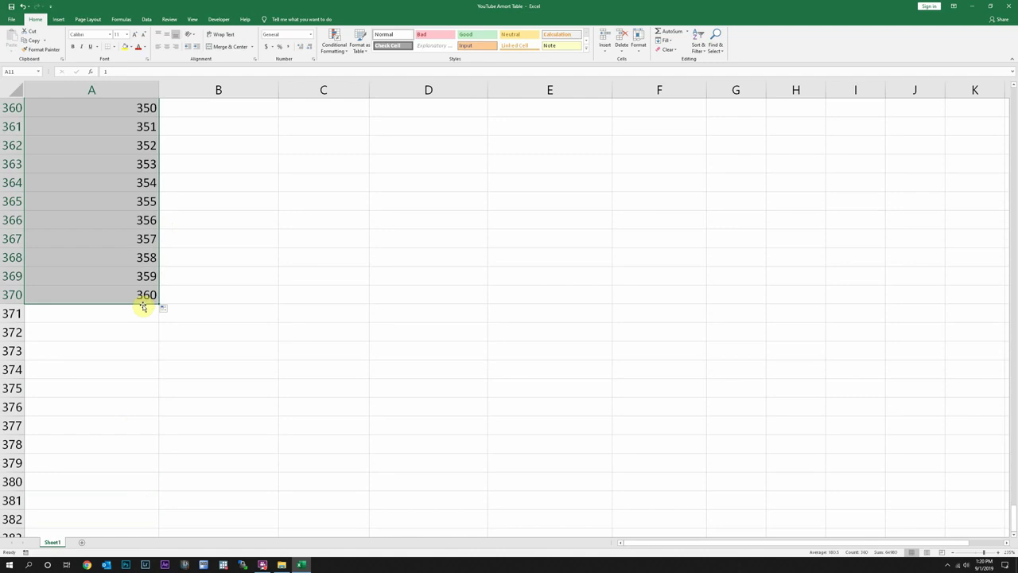
# Step: Link the first period's Beginning Balance in B11 to the Amount Borrowed with =B7
pyautogui.press('Up')
pyautogui.press('Up')
pyautogui.press('Up')
pyautogui.press('Up')
pyautogui.press('Up')
pyautogui.press('Up')
pyautogui.press('Up')
pyautogui.press('Up')
pyautogui.press('Up')
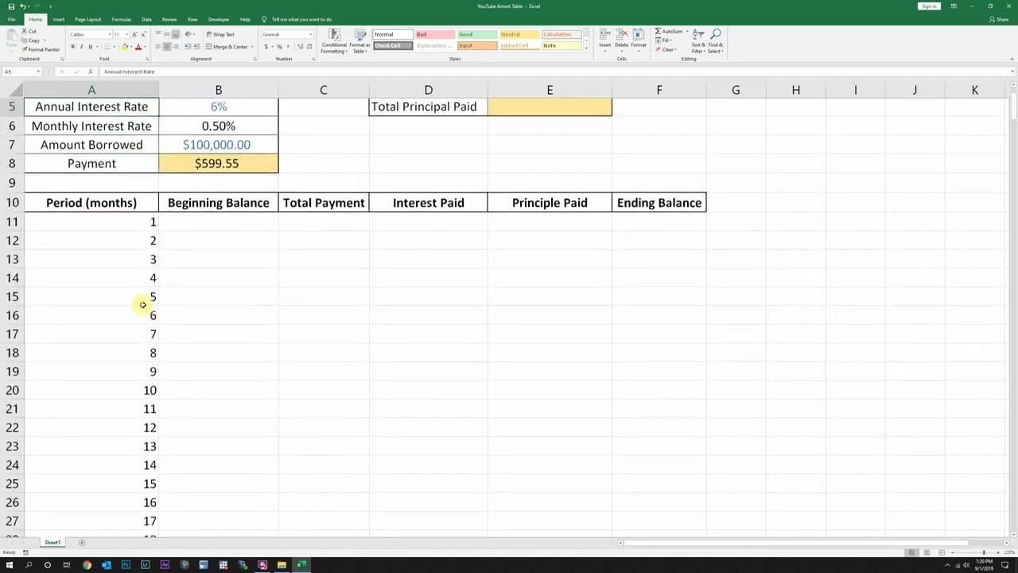
pyautogui.press('Down')
pyautogui.press('Down')
pyautogui.press('Down')
pyautogui.press('Down')
pyautogui.press('Down')
pyautogui.press('Down')
pyautogui.press('Down')
pyautogui.press('Down')
pyautogui.press('Down')
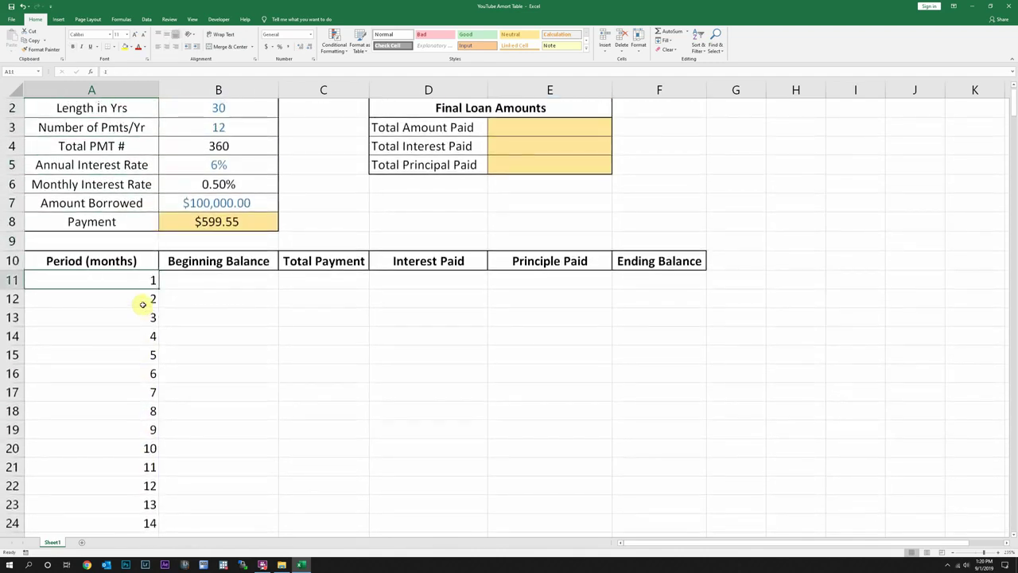
pyautogui.press('Right')
pyautogui.write('=')
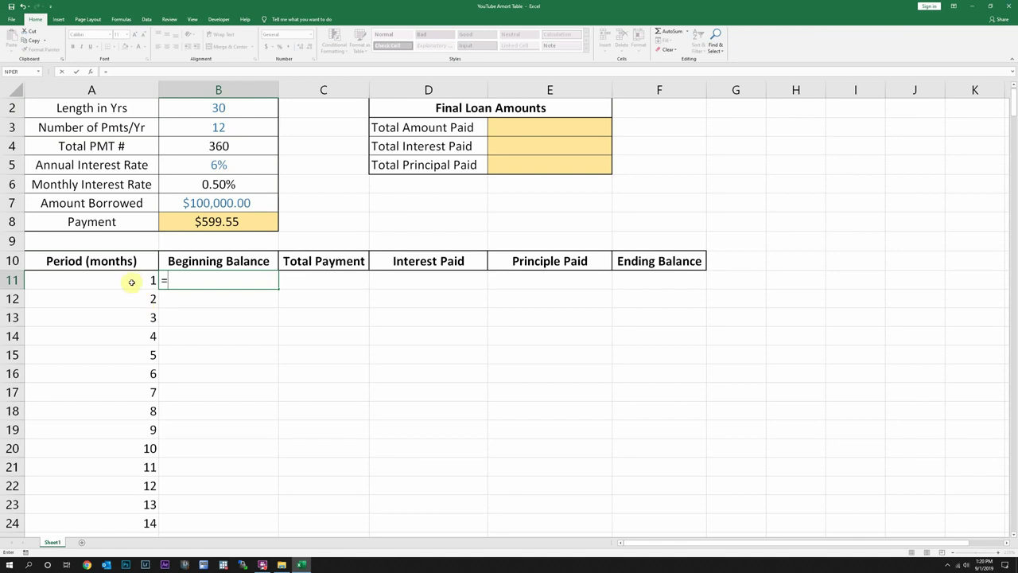
pyautogui.click(191, 204)
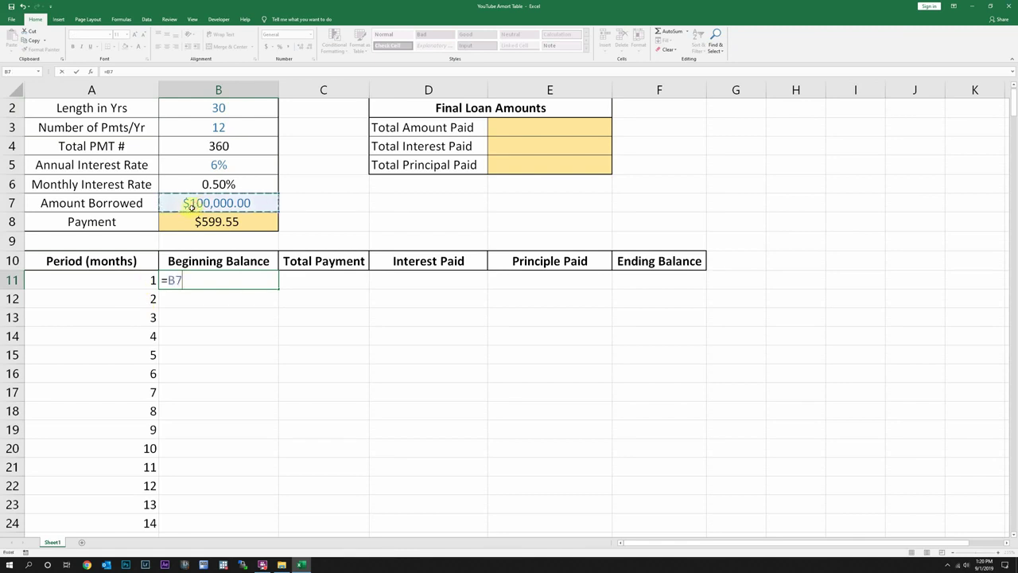
pyautogui.press('Return')
# Step: Link the first period's Total Payment in C11 to the loan payment with the absolute reference =$B$8
pyautogui.press('Up')
pyautogui.press('Right')
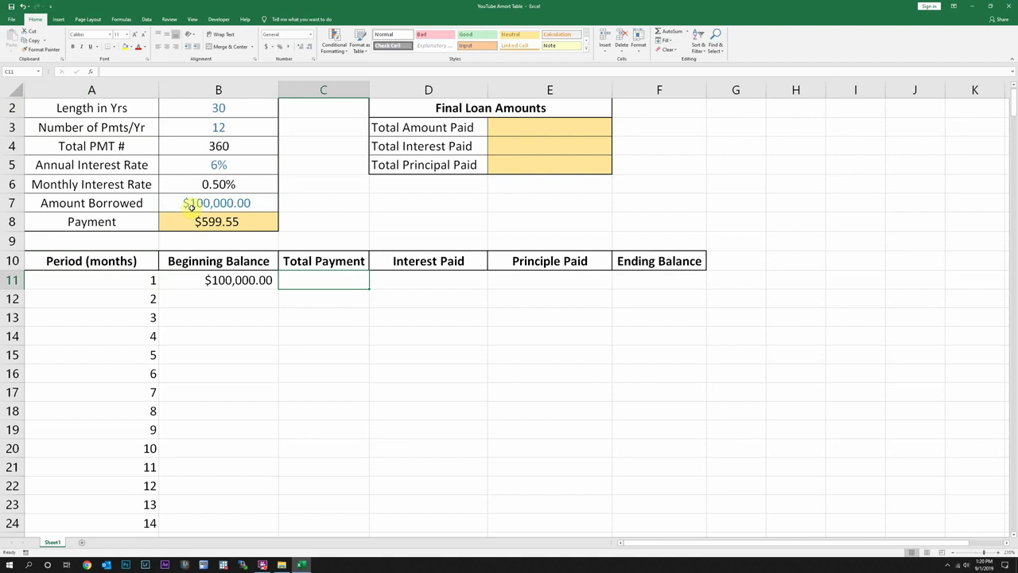
pyautogui.write('=')
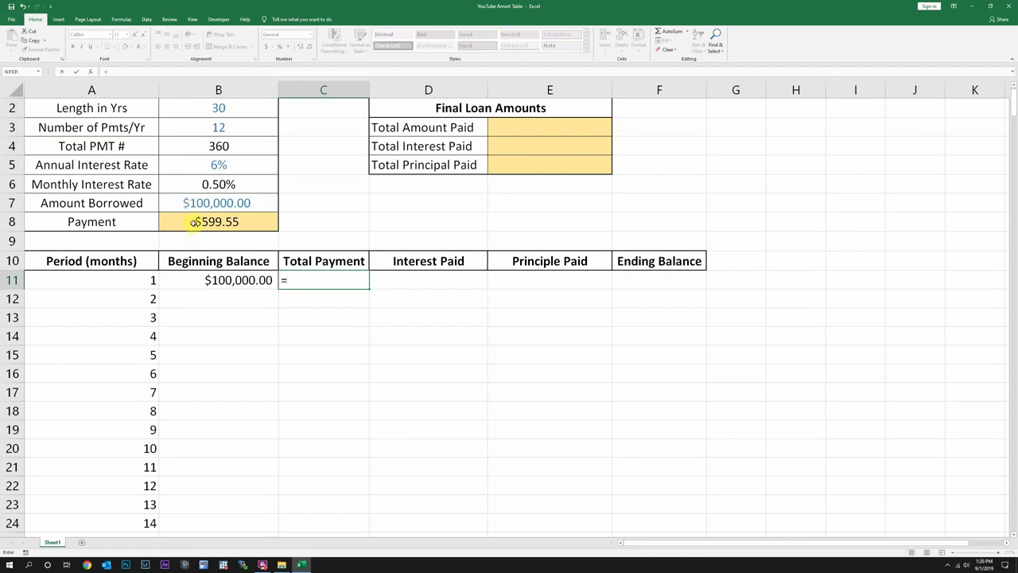
pyautogui.click(193, 222)
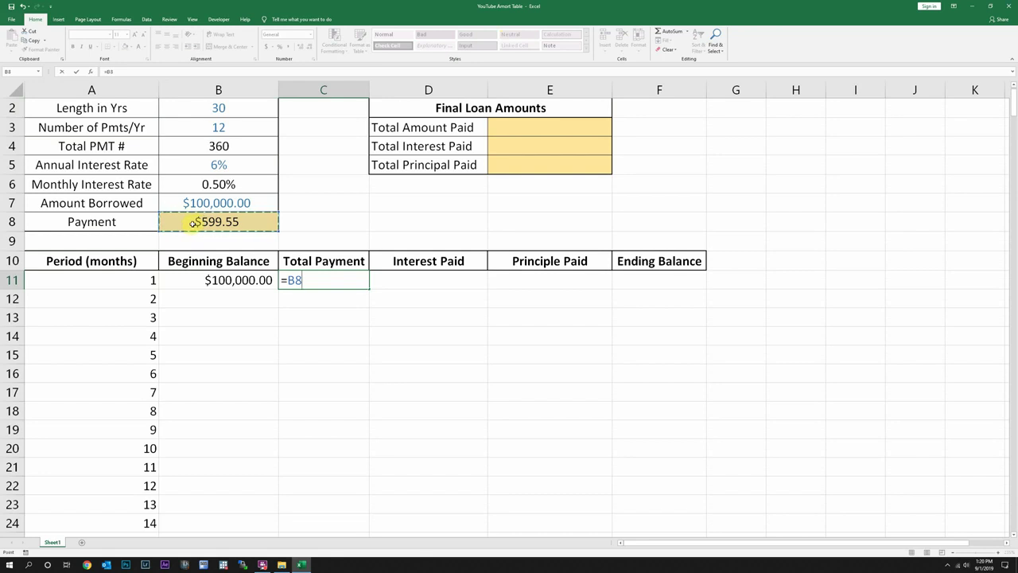
pyautogui.press('F4')
pyautogui.hotkey('ctrl', 'Return')
pyautogui.press('Tab')
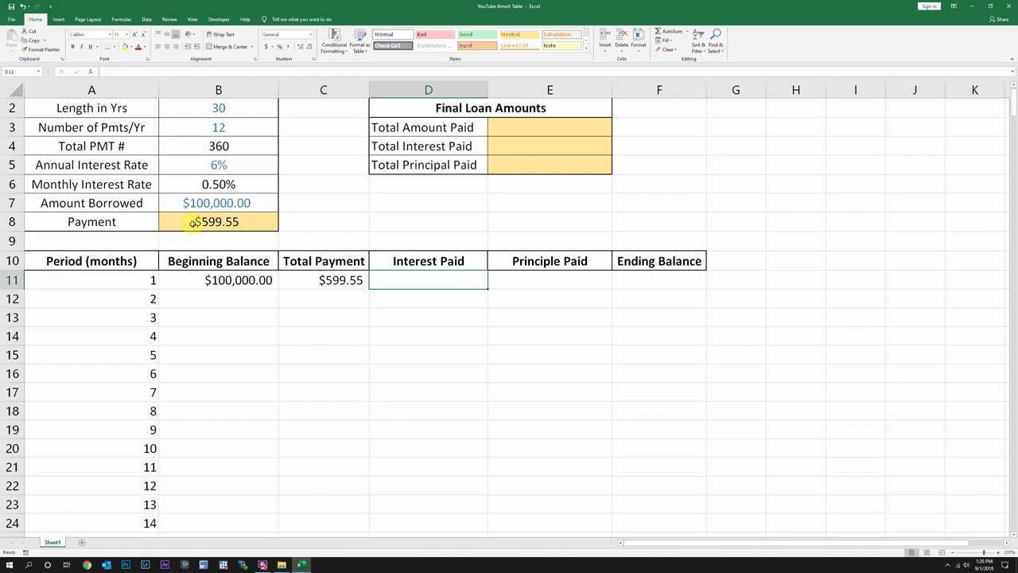
# Step: Calculate the first period's Interest Paid in D11 with =B11*$B$6, keeping the monthly interest rate reference absolute
pyautogui.write('=')
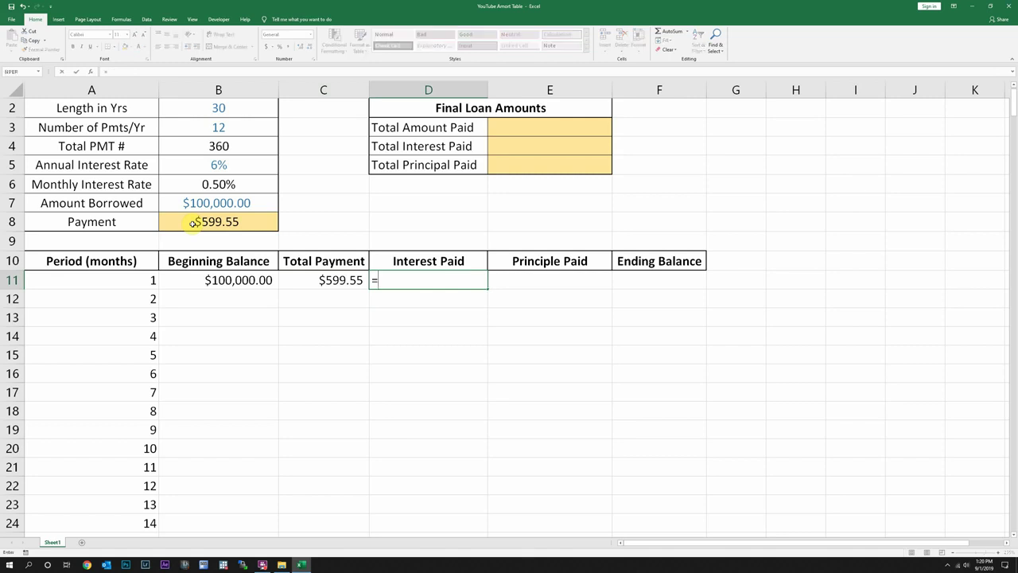
pyautogui.click(213, 279)
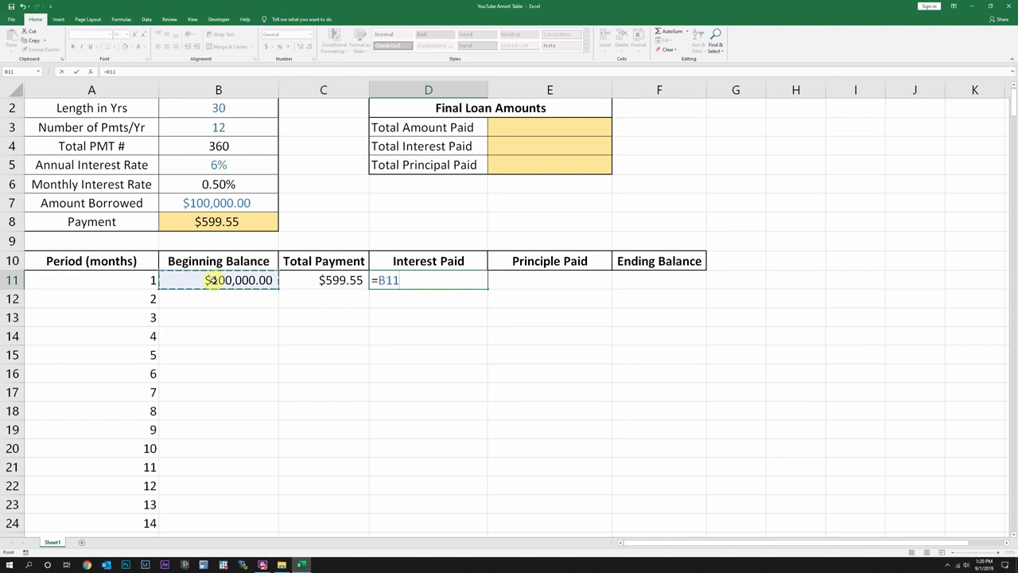
pyautogui.write('*')
pyautogui.click(208, 184)
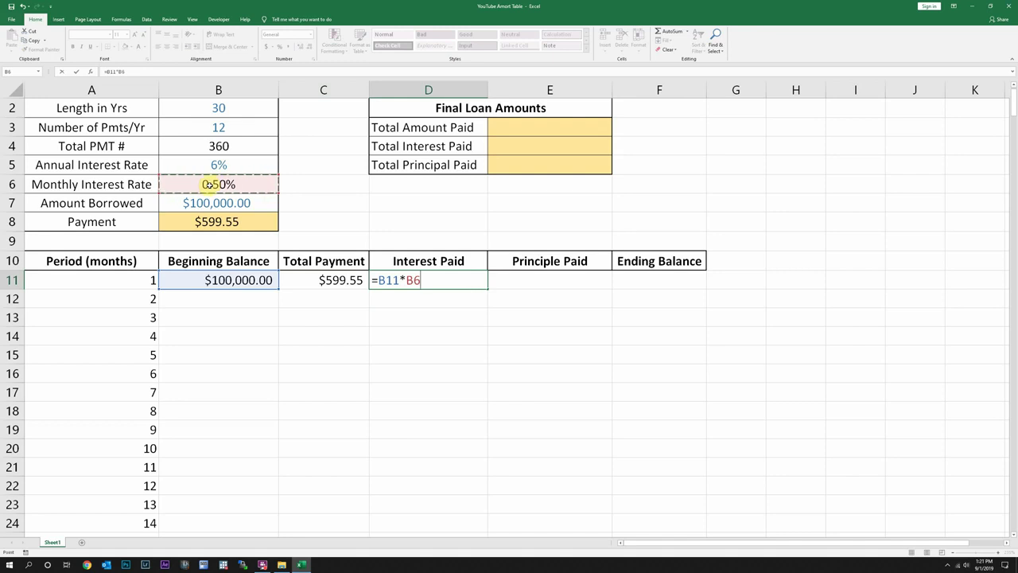
pyautogui.press('F4')
pyautogui.press('Return')
pyautogui.press('Up')
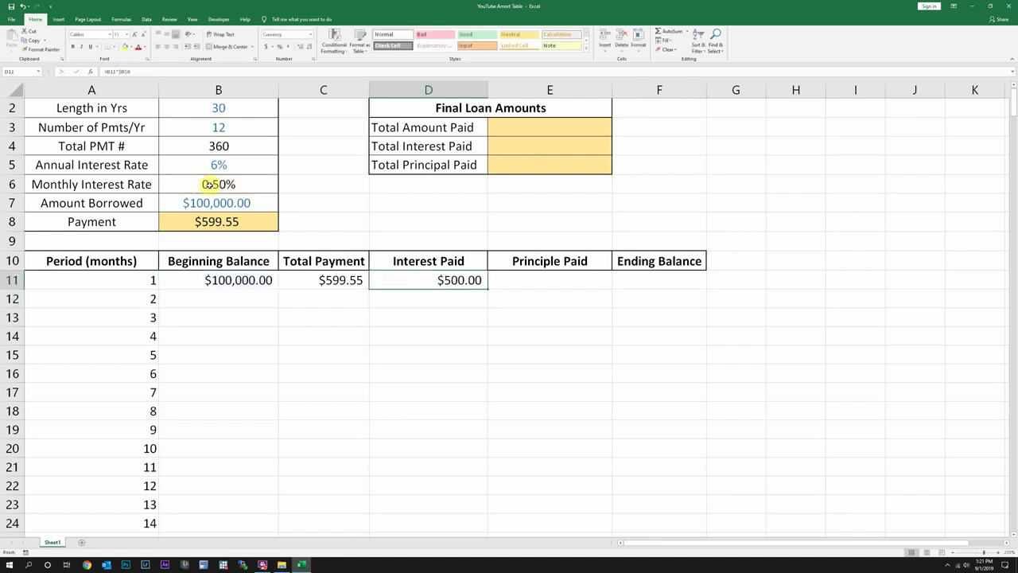
# Step: Calculate the first period's Principle Paid in E11 as total payment minus interest with =C11-D11, and review the formula
pyautogui.press('Right')
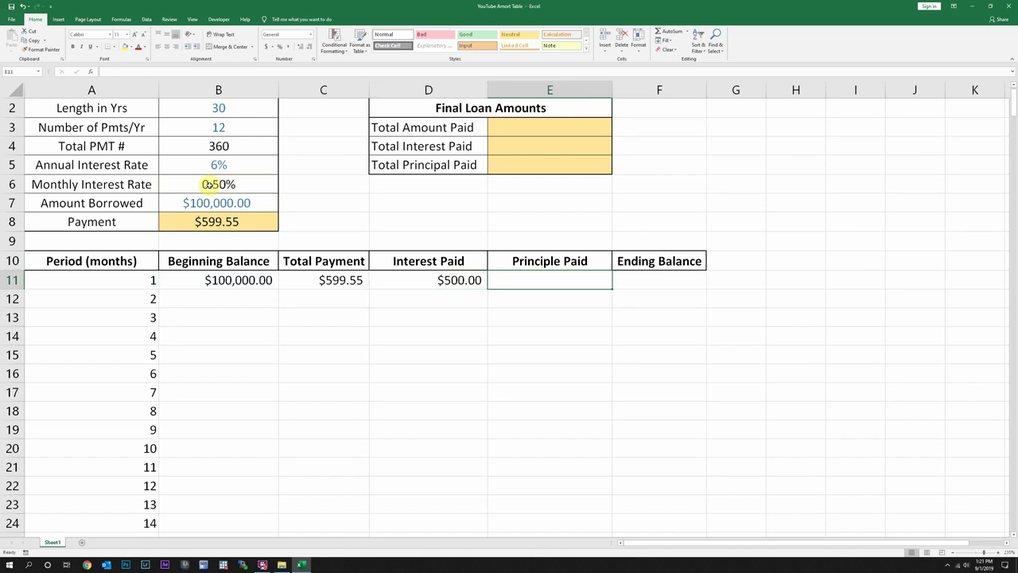
pyautogui.write('=')
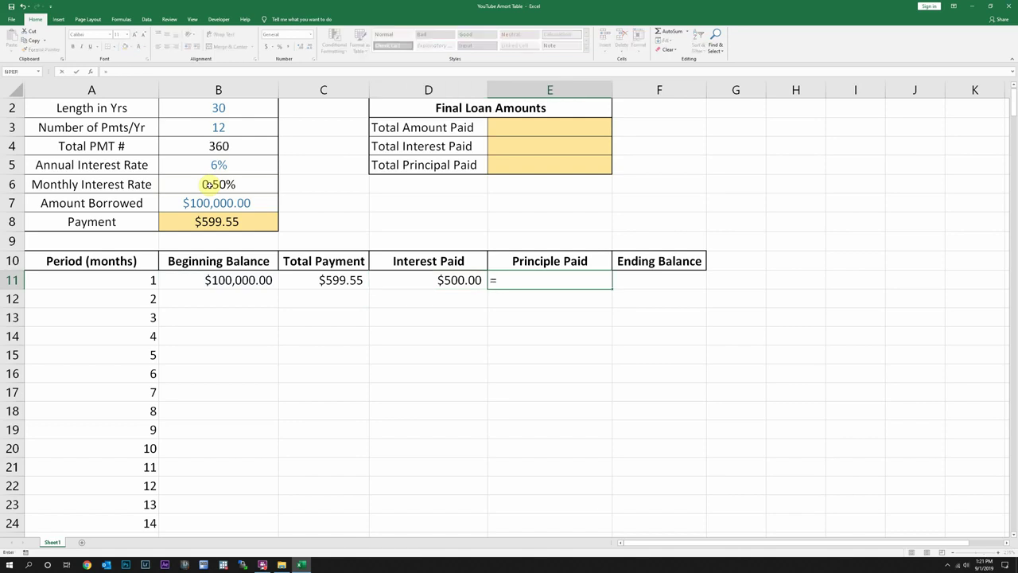
pyautogui.press('Left')
pyautogui.press('Left')
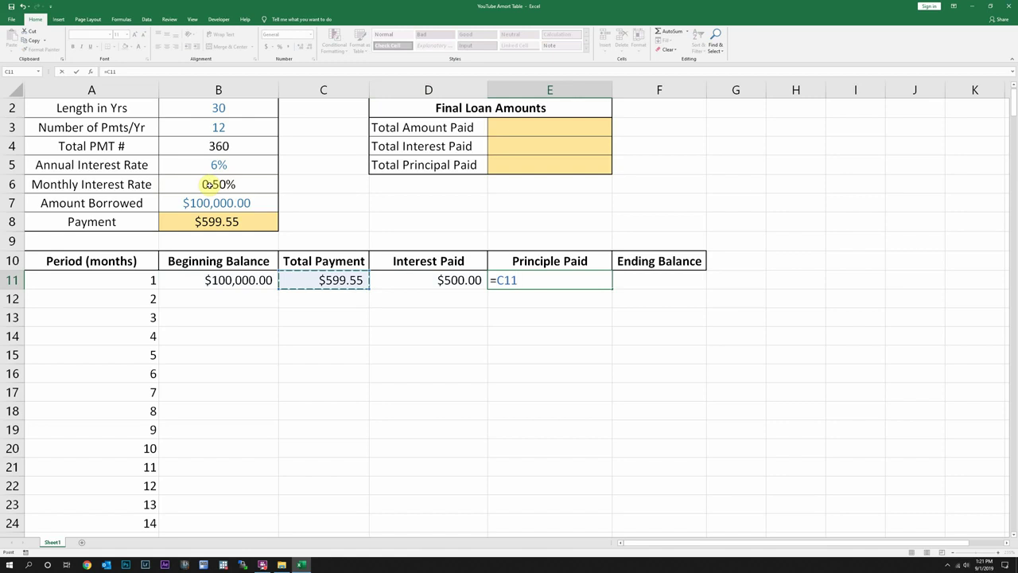
pyautogui.write('-')
pyautogui.press('Left')
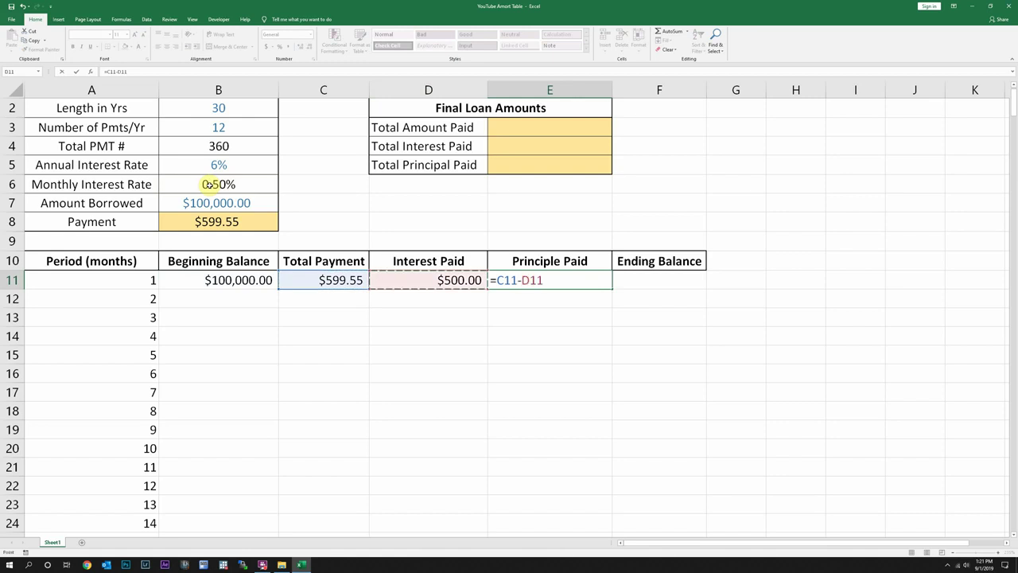
pyautogui.press('Return')
pyautogui.press('Up')
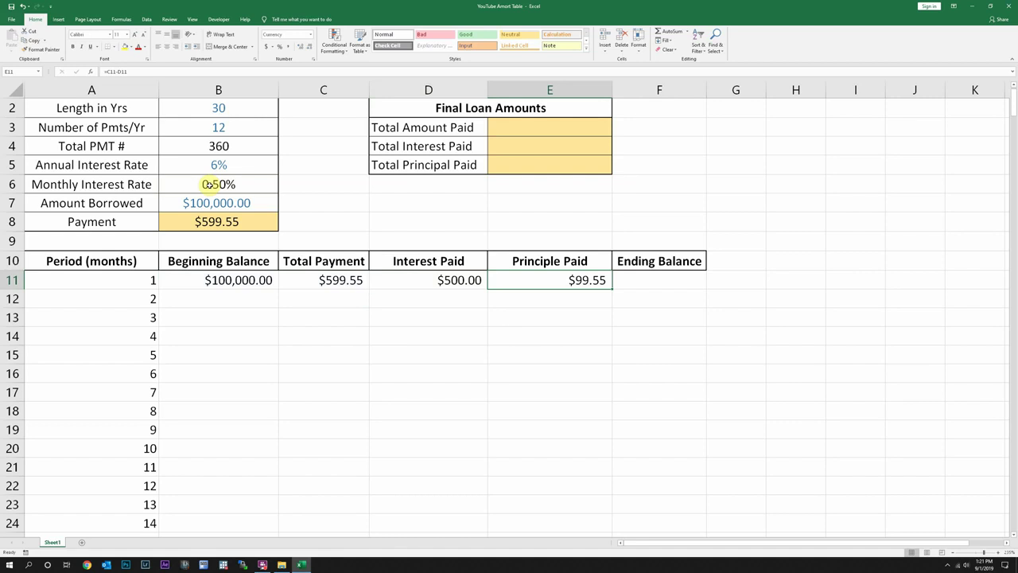
pyautogui.press('F2')
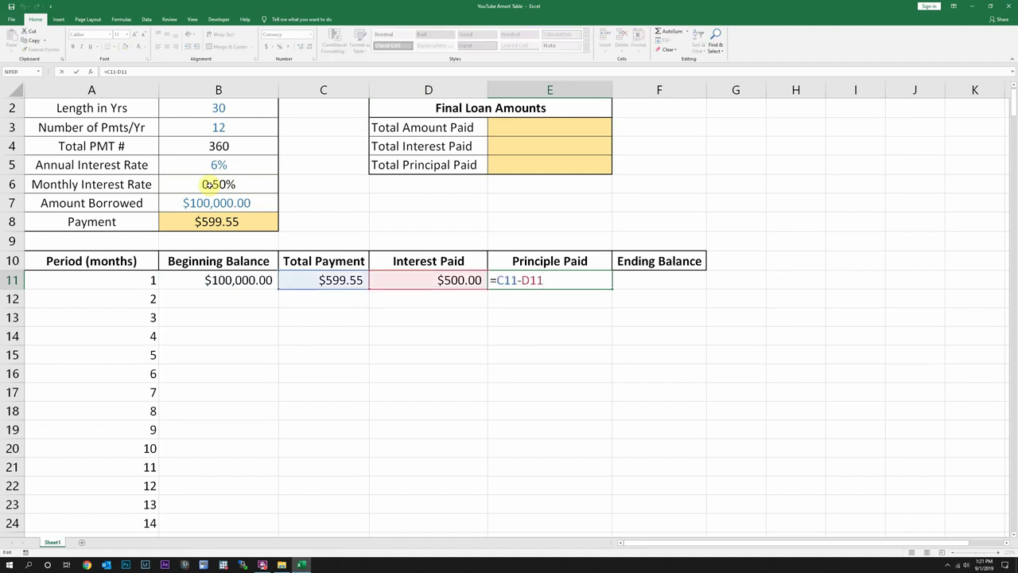
pyautogui.press('Return')
pyautogui.press('Up')
# Step: Calculate the first period's Ending Balance in F11 as beginning balance minus principal paid with =B11-E11
pyautogui.press('Right')
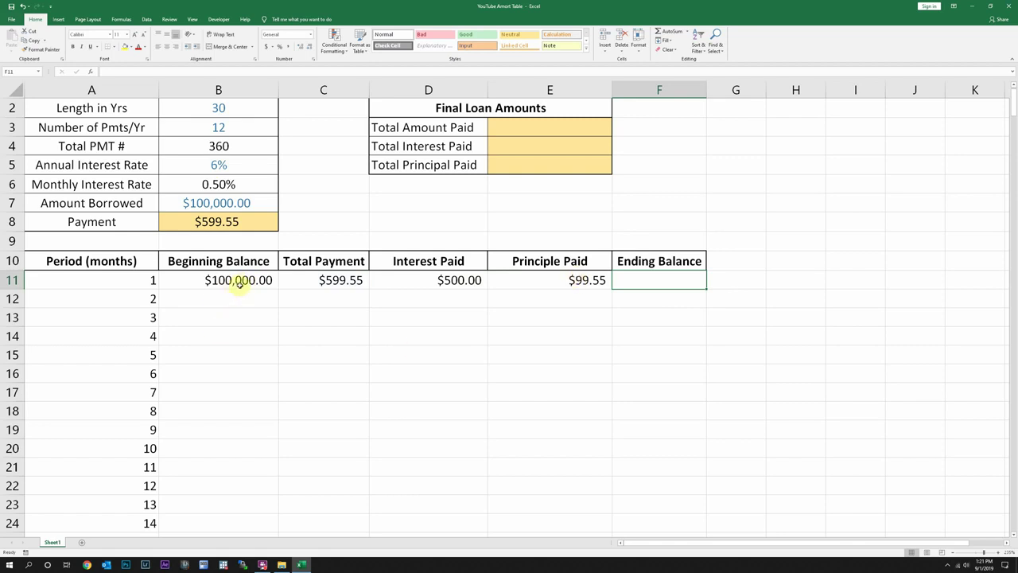
pyautogui.write('=')
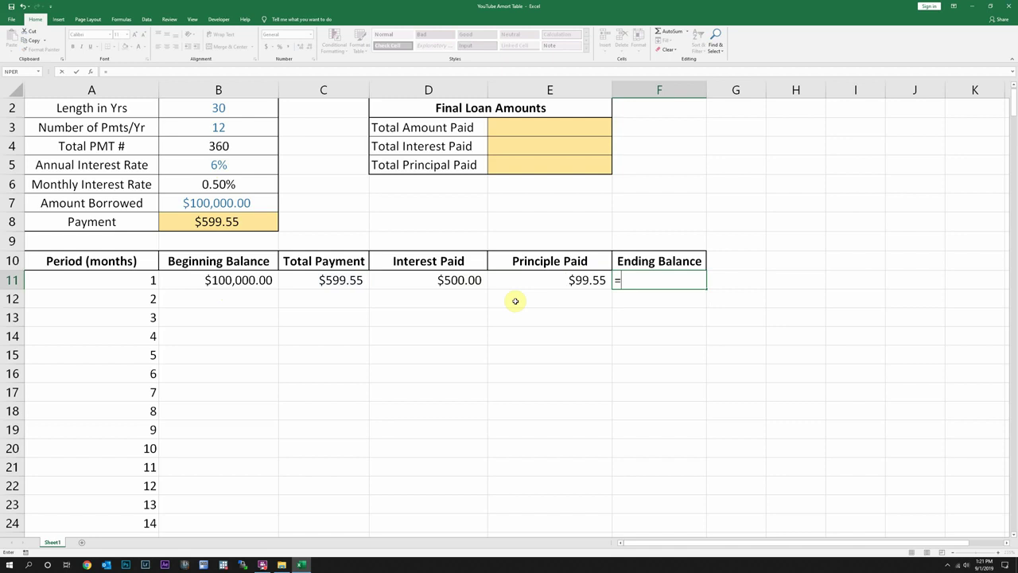
pyautogui.click(240, 279)
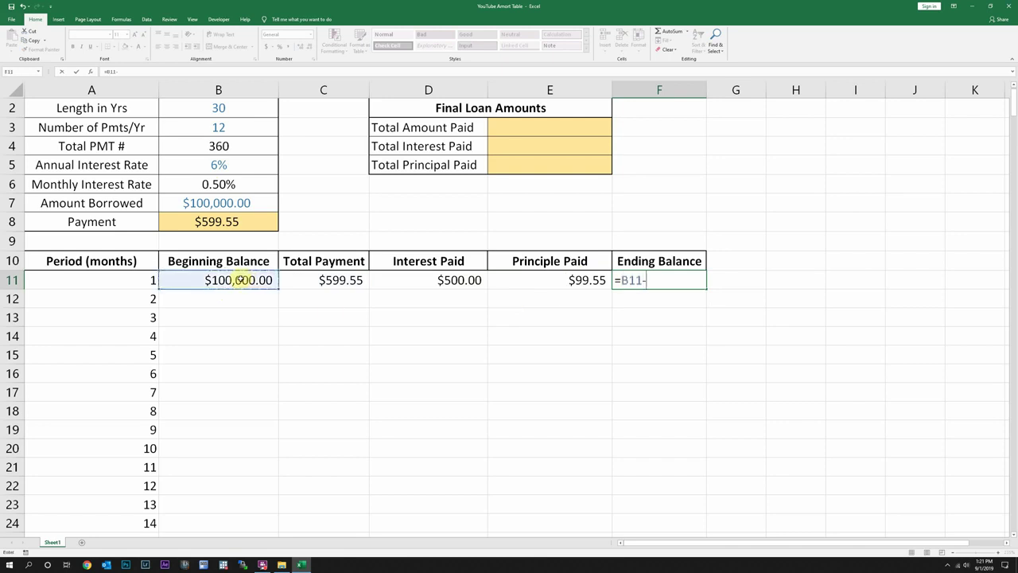
pyautogui.write('-')
pyautogui.click(577, 280)
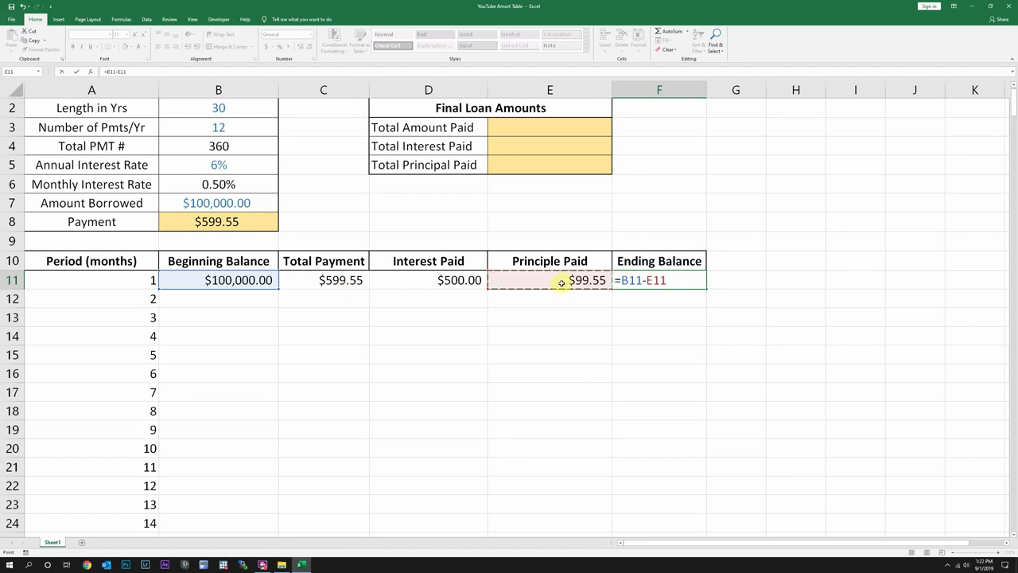
pyautogui.hotkey('ctrl', 'Return')
pyautogui.press('Return')
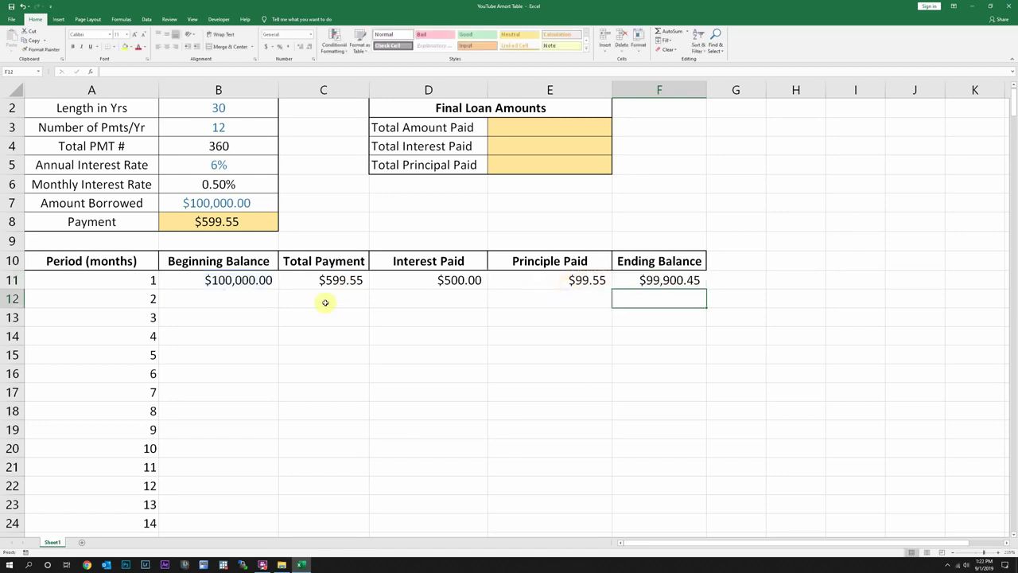
# Step: Check the Beginning Balance formula in B11, and link period 2's Beginning Balance in B12 to the previous ending balance with =F11
pyautogui.click(231, 297)
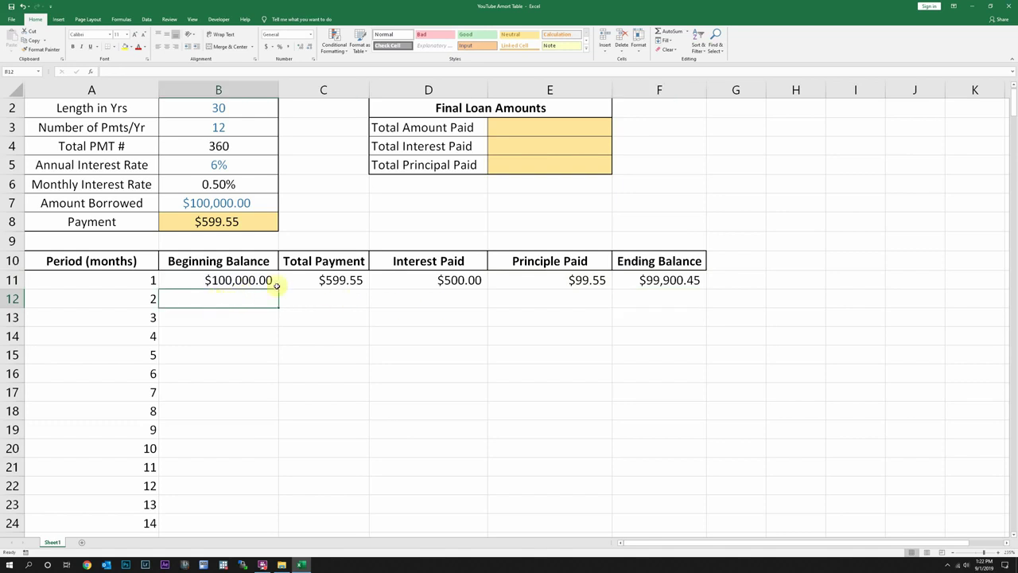
pyautogui.click(248, 280)
pyautogui.doubleClick(250, 280)
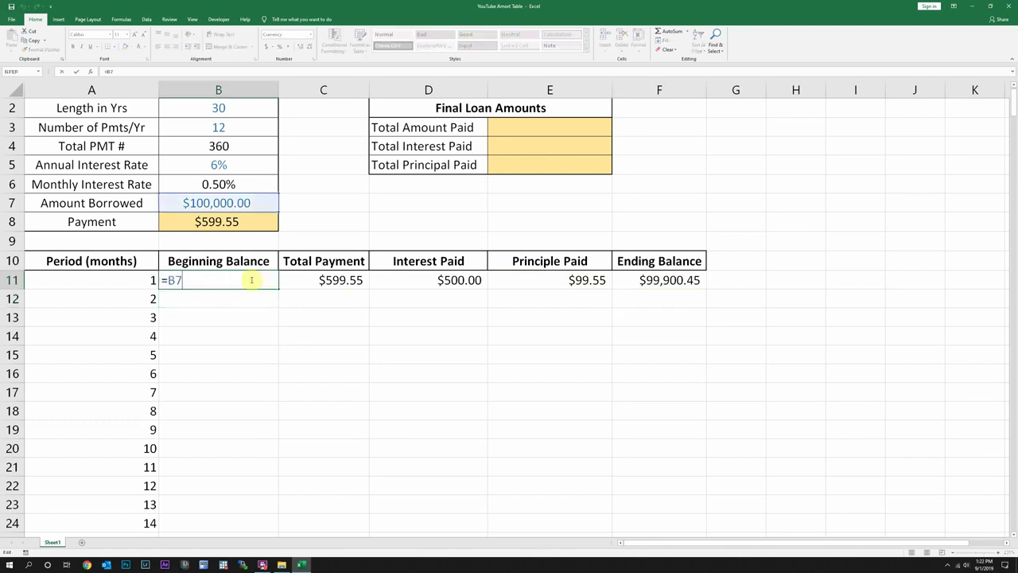
pyautogui.press('Return')
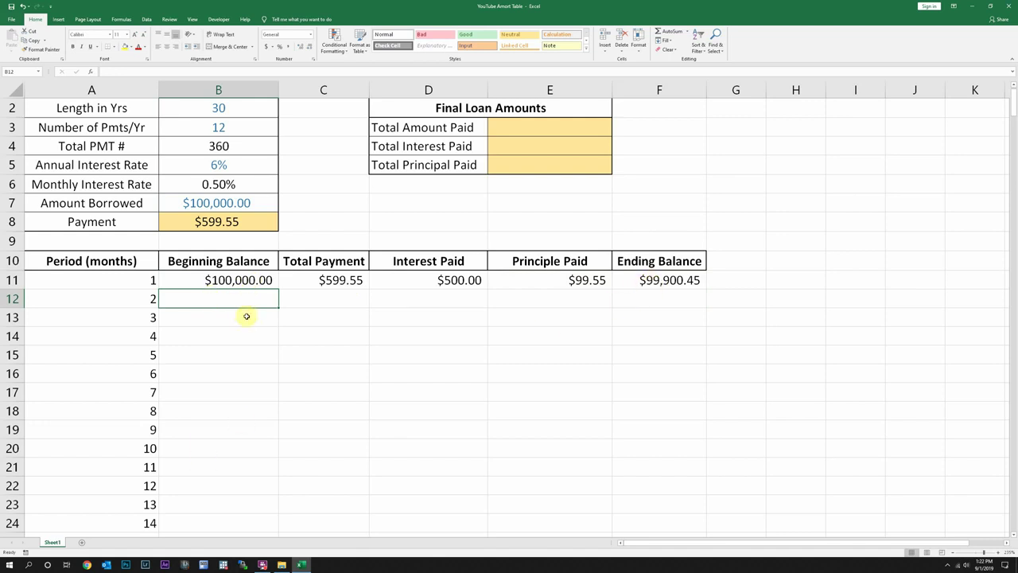
pyautogui.write('=')
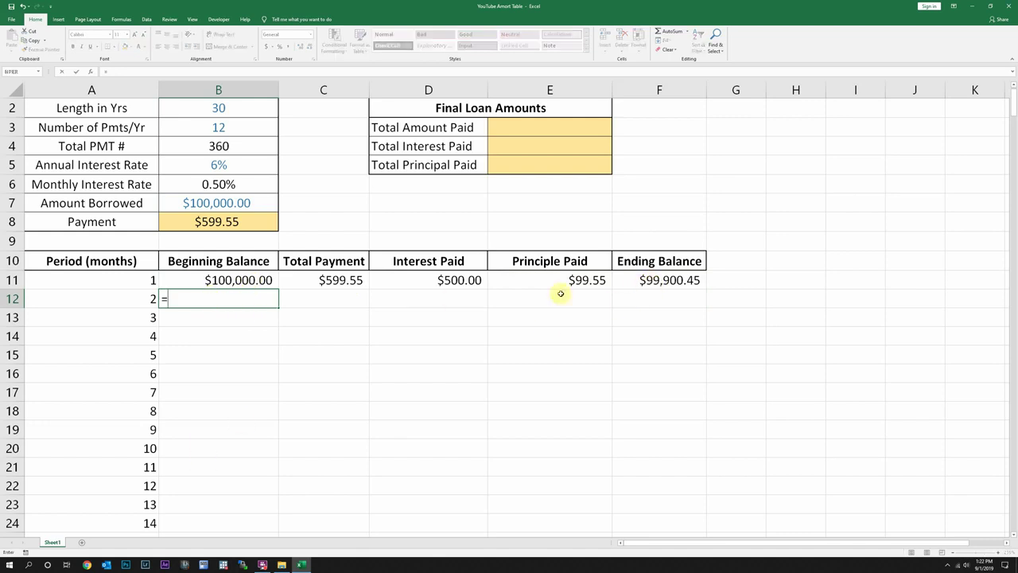
pyautogui.click(650, 280)
pyautogui.press('Return')
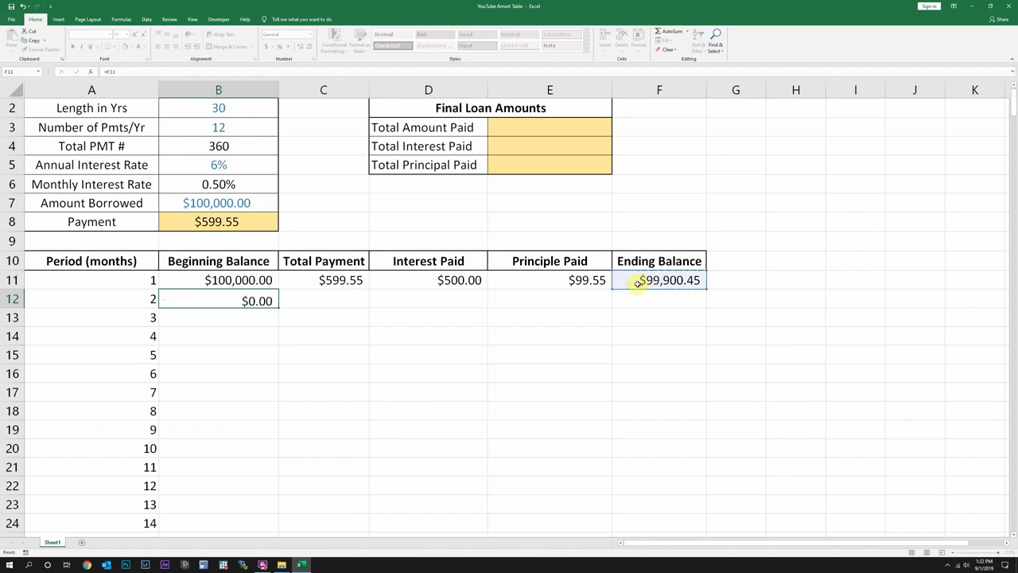
# Step: Copy the first period's formulas from C11:F11 into C12:F12 for period 2
pyautogui.click(340, 280)
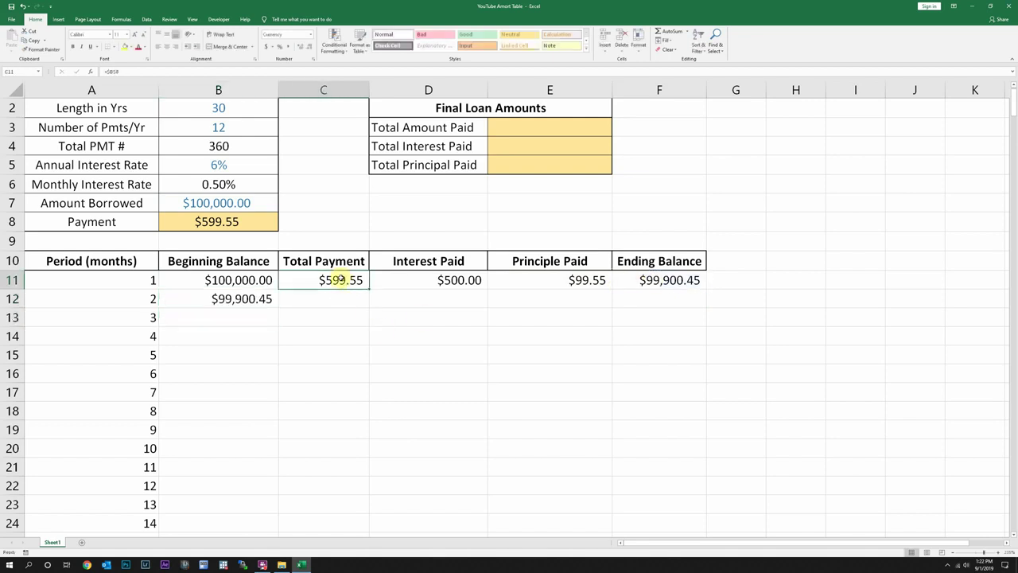
pyautogui.hotkey('shift', 'Right')
pyautogui.hotkey('shift', 'Right')
pyautogui.hotkey('shift', 'Right')
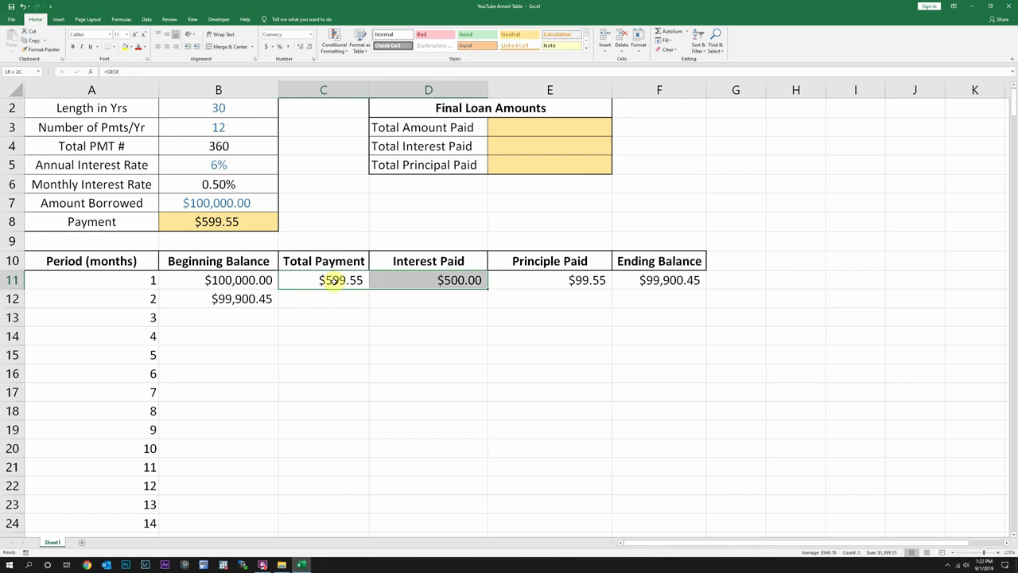
pyautogui.hotkey('ctrl', 'c')
pyautogui.press('Down')
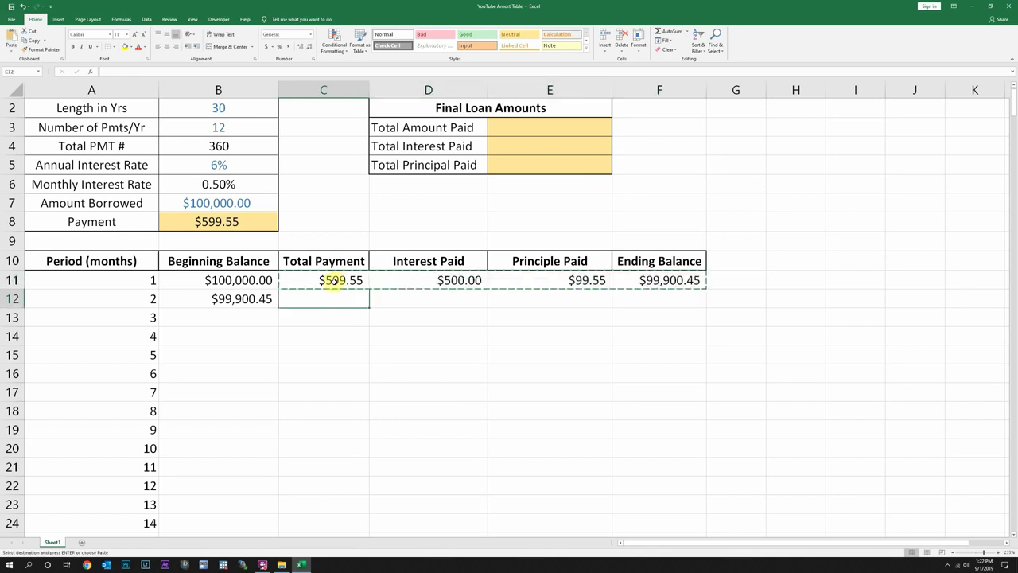
pyautogui.hotkey('ctrl', 'v')
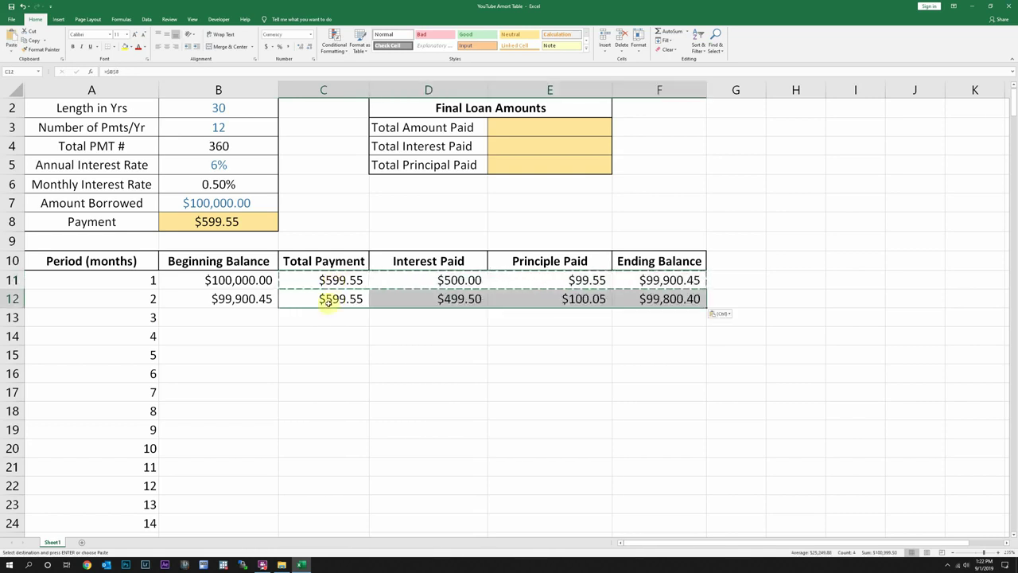
# Step: Check the copied period 2 formulas for total payment, interest, principal and ending balance in C12:F12 and the cells they reference
pyautogui.hotkey('shift', 'Left')
pyautogui.hotkey('shift', 'Left')
pyautogui.doubleClick(328, 298)
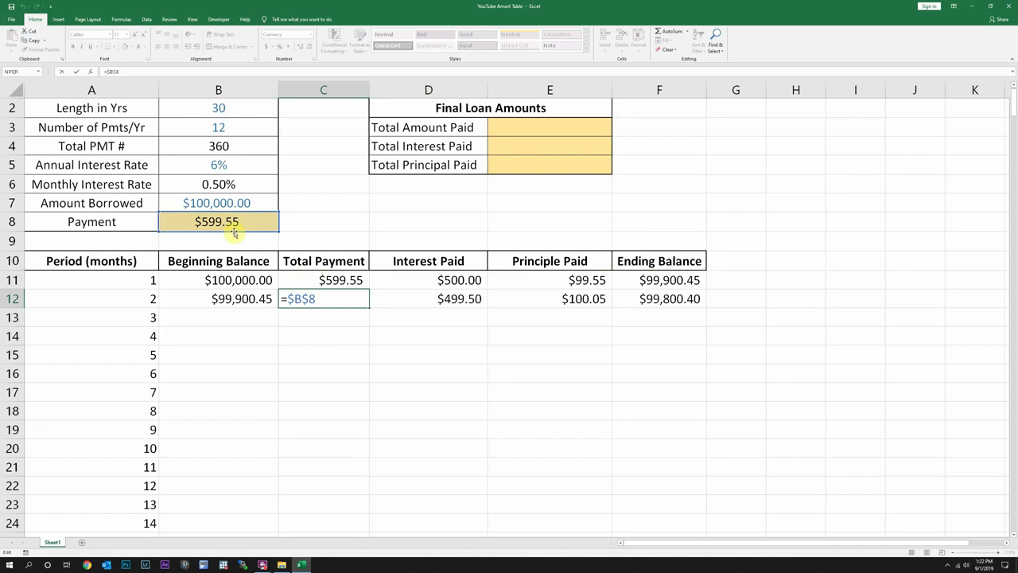
pyautogui.press('Return')
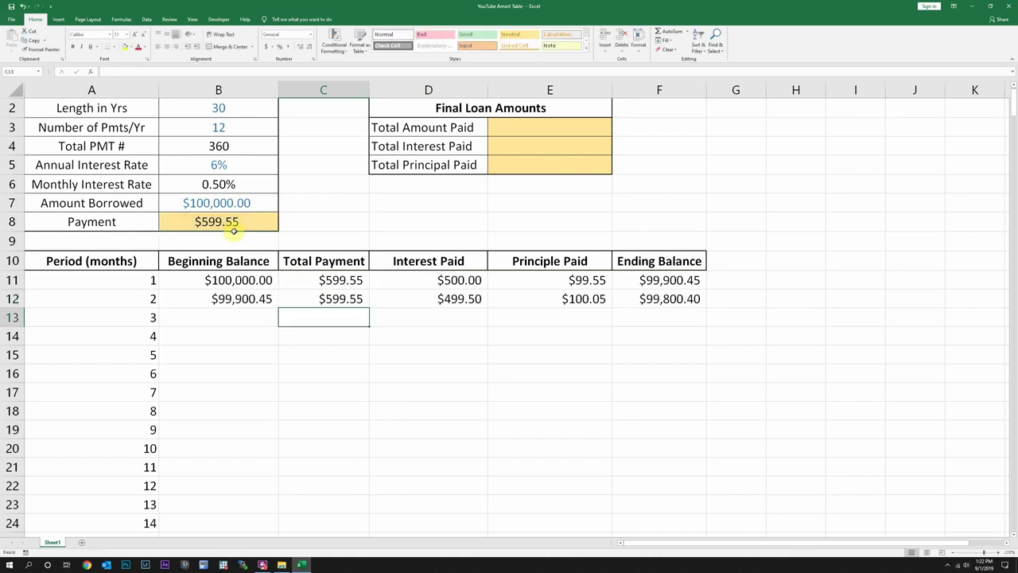
pyautogui.doubleClick(416, 299)
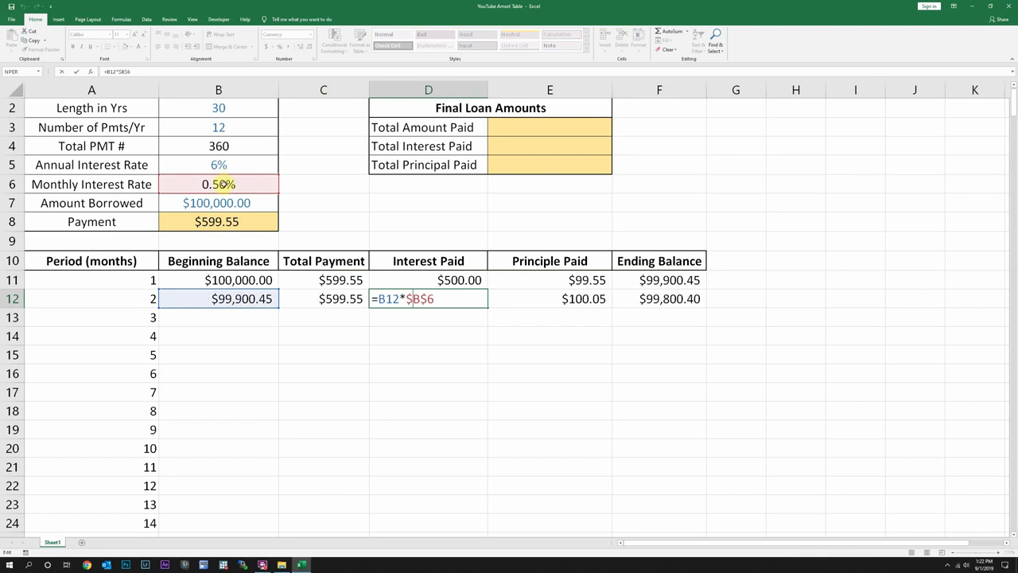
pyautogui.press('Return')
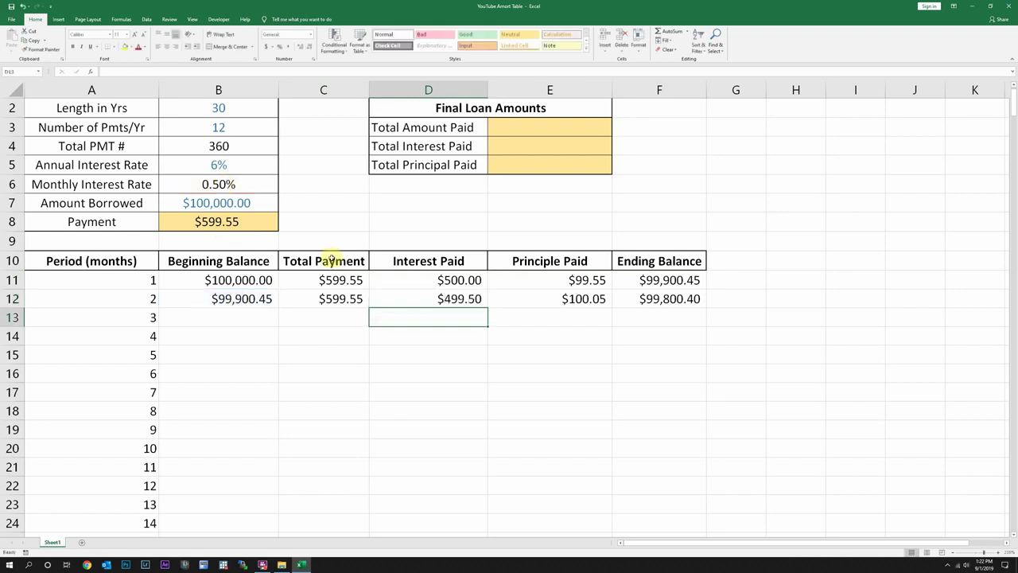
pyautogui.doubleClick(594, 302)
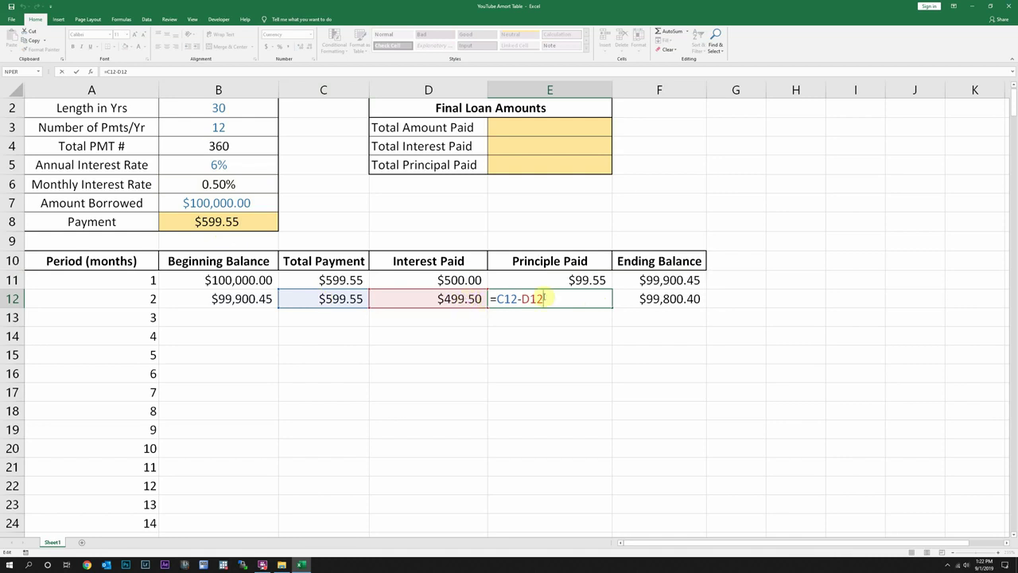
pyautogui.press('Return')
pyautogui.click(568, 299)
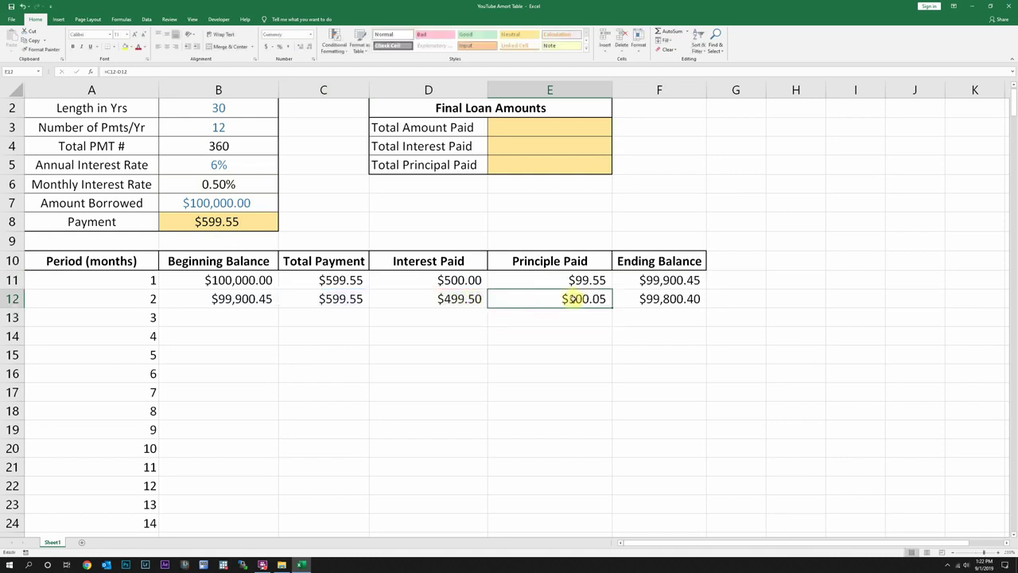
pyautogui.click(684, 299)
pyautogui.press('F2')
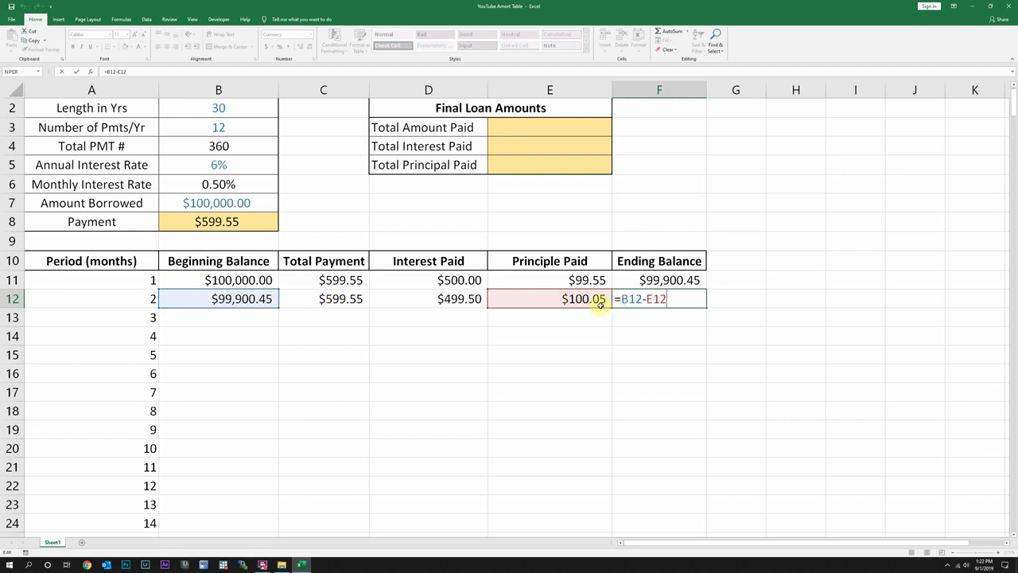
pyautogui.press('Return')
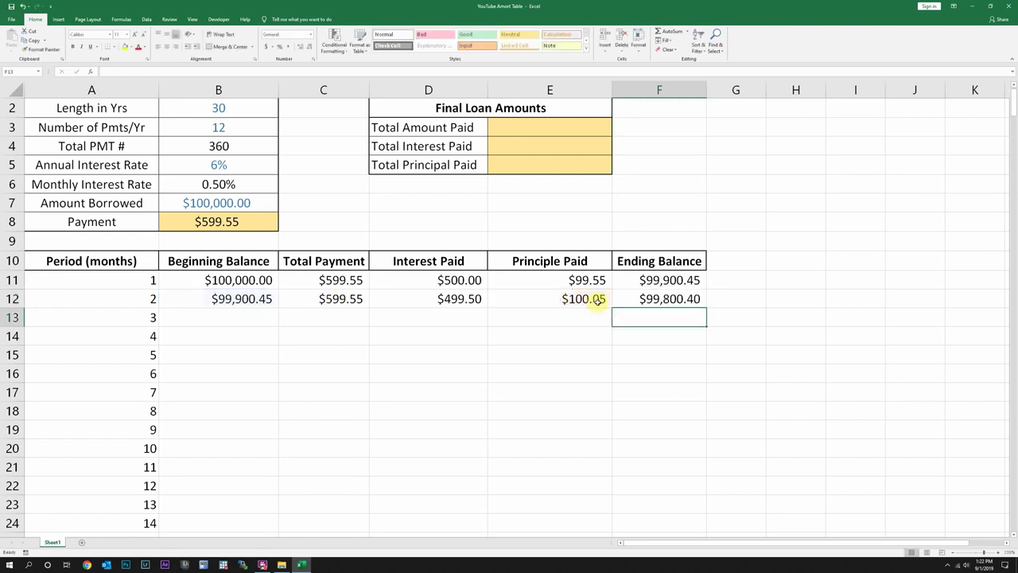
# Step: Fill the period 2 formulas in B12:F12 down through period 360 in row 370
pyautogui.click(228, 293)
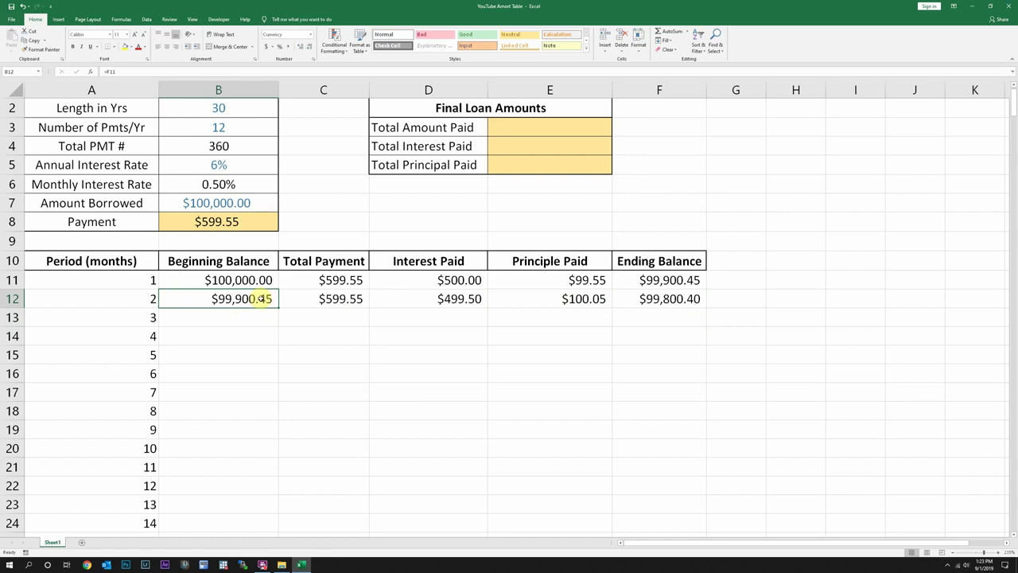
pyautogui.moveTo(227, 299); pyautogui.dragTo(685, 300)
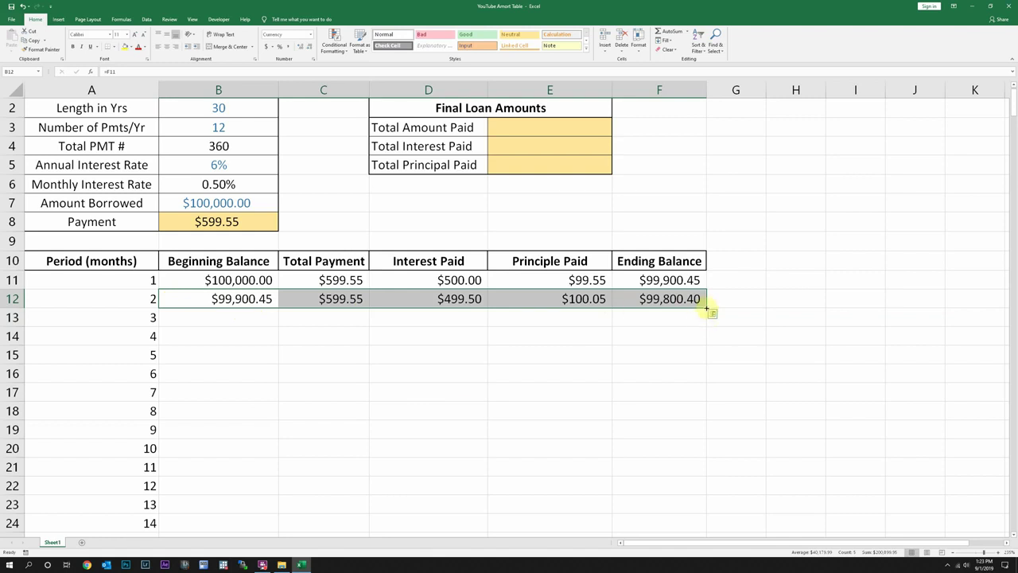
pyautogui.doubleClick(707, 309)
# Step: Examine the Ending Balance column down to the final period in F370, and return to the start of the sheet
pyautogui.click(677, 299)
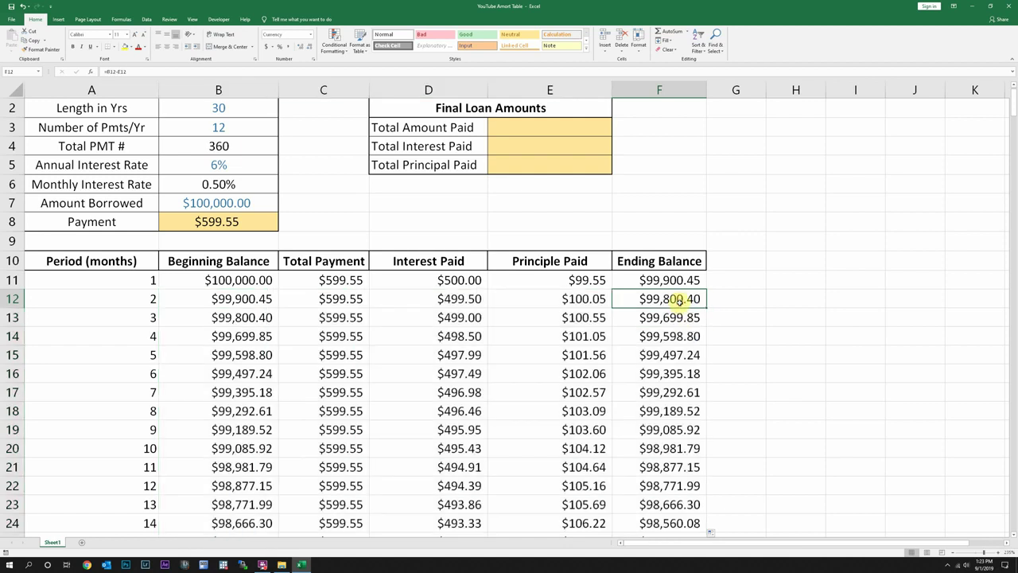
pyautogui.hotkey('ctrl', 'shift', 'Down')
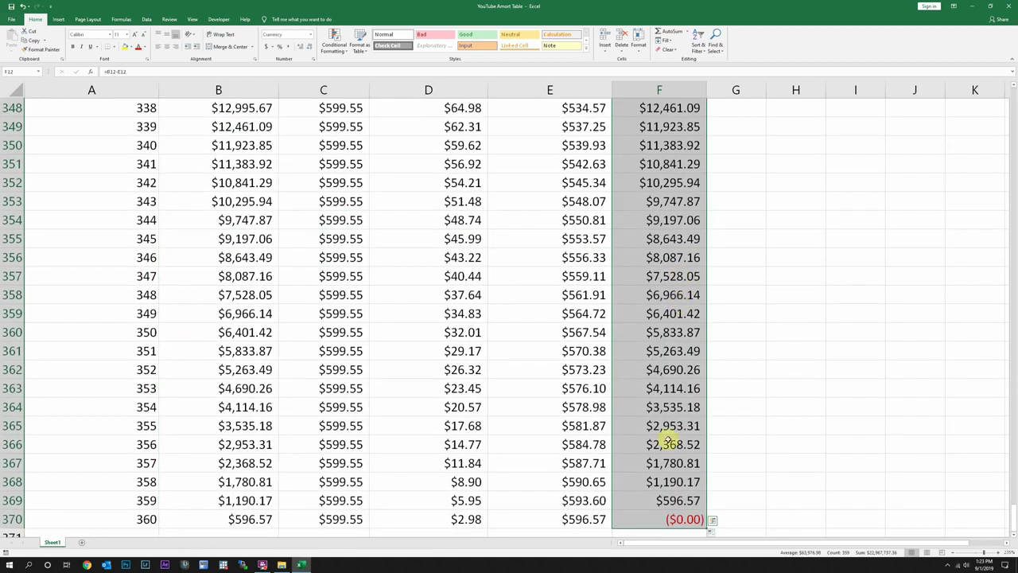
pyautogui.click(673, 519)
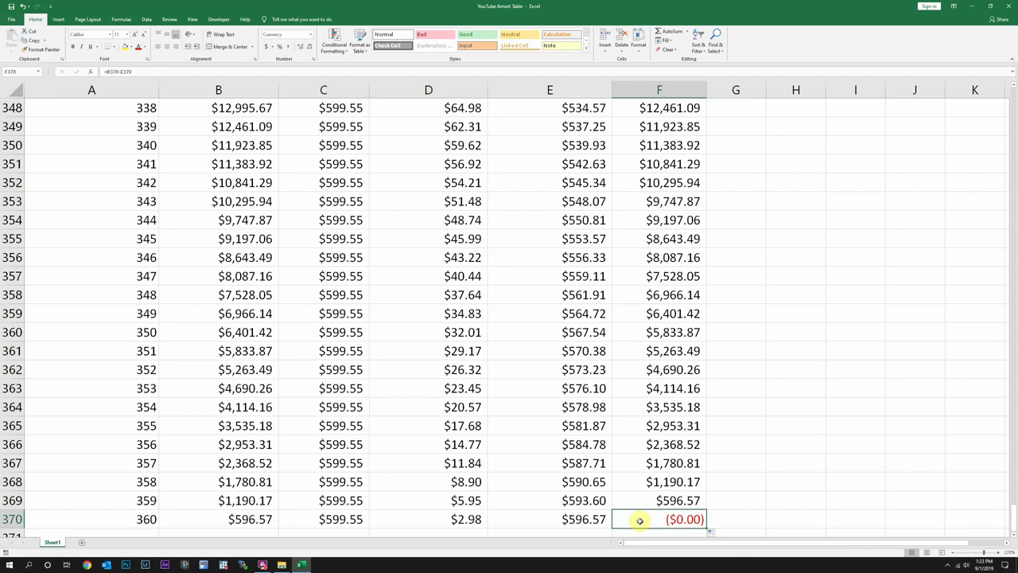
pyautogui.hotkey('ctrl', 'shift', 'Up')
pyautogui.press('Up')
pyautogui.press('Up')
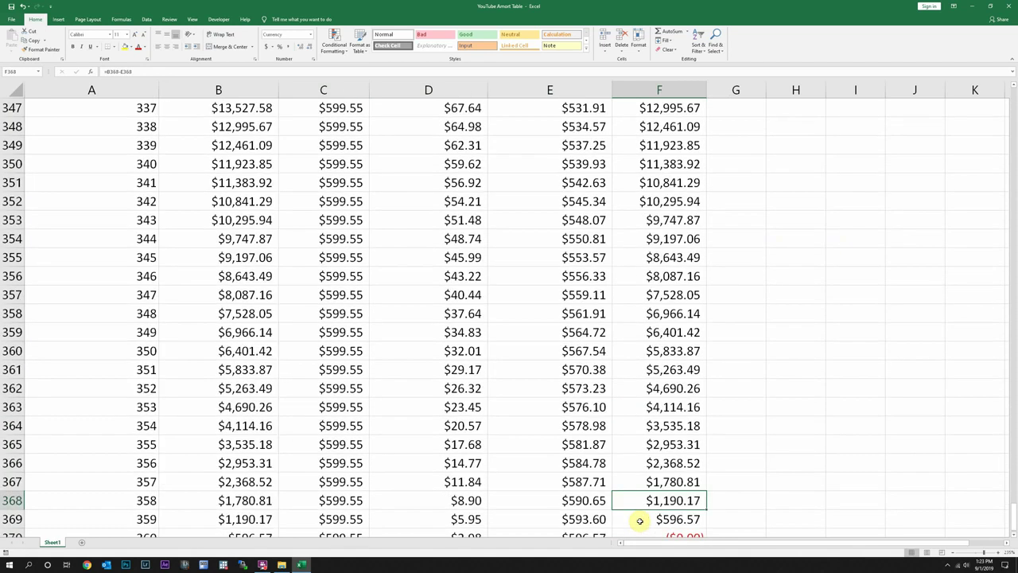
pyautogui.press('Up')
pyautogui.hotkey('ctrl', 'shift', 'Up')
pyautogui.scroll(3, 477, 203)
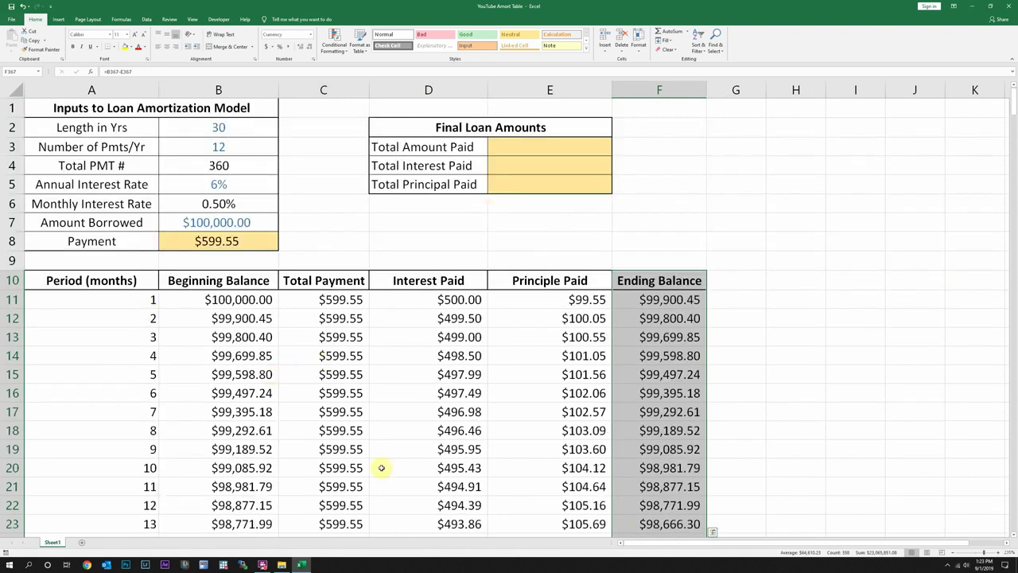
# Step: Calculate Total Amount Paid in E3 by summing the Total Payment column with =SUM(C11:C370)
pyautogui.click(528, 151)
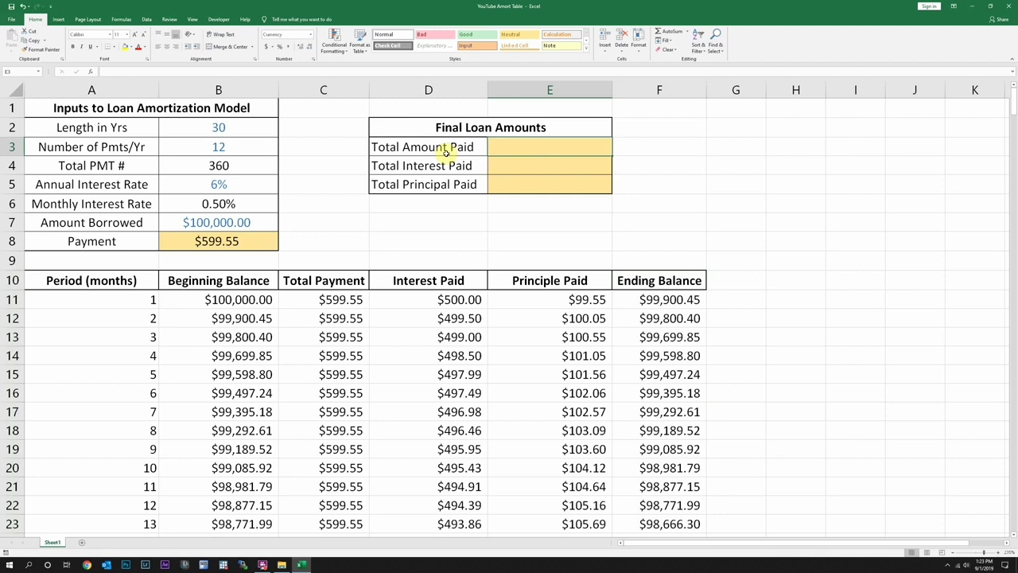
pyautogui.click(511, 145)
pyautogui.write('=')
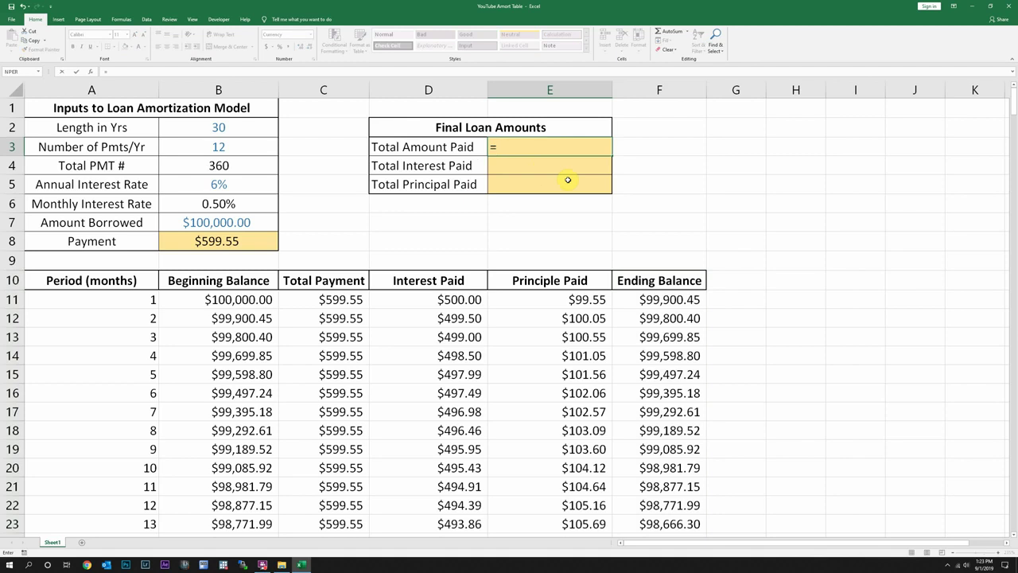
pyautogui.write('sum(')
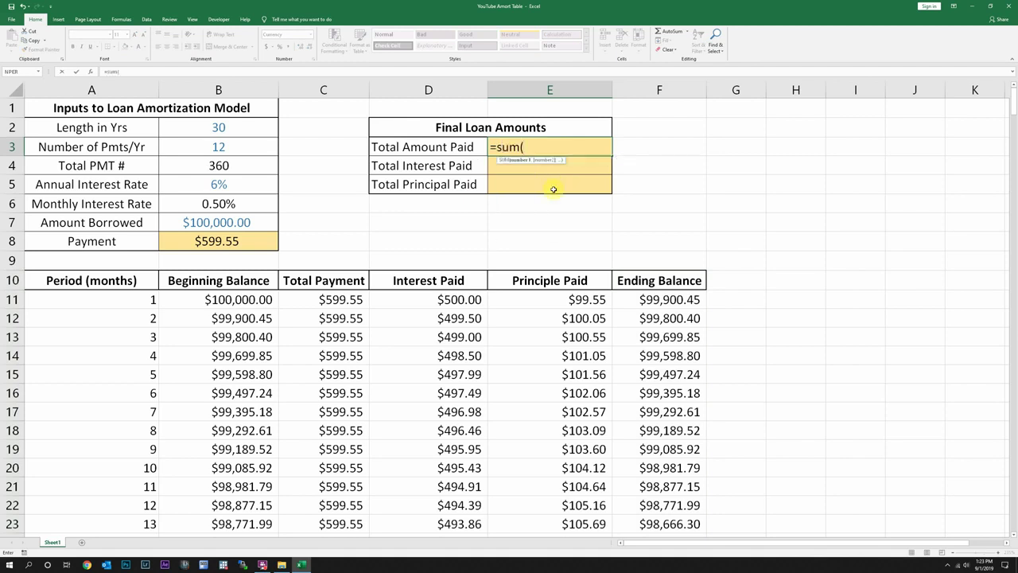
pyautogui.click(324, 300)
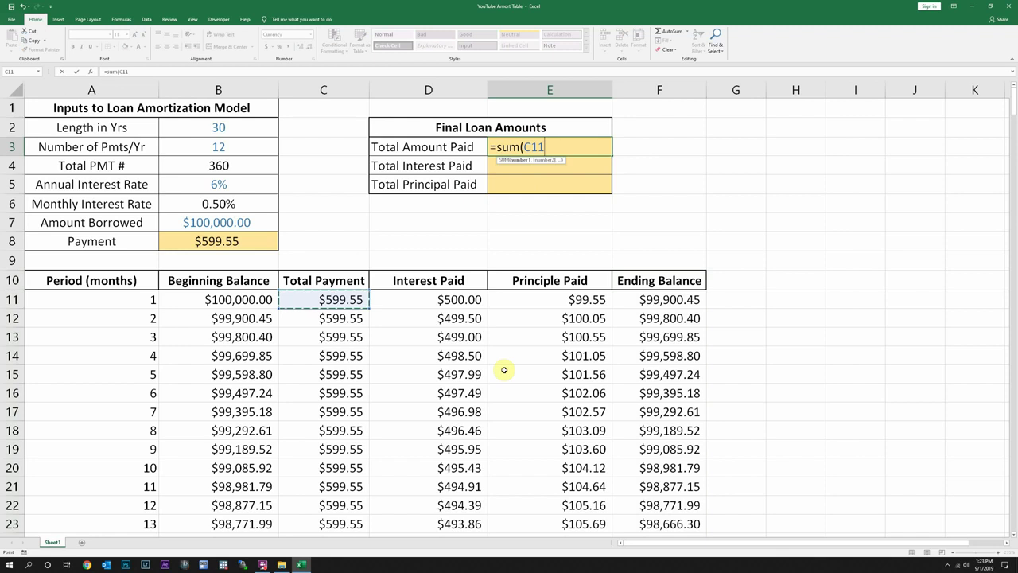
pyautogui.hotkey('ctrl', 'shift', 'Down')
pyautogui.press('Return')
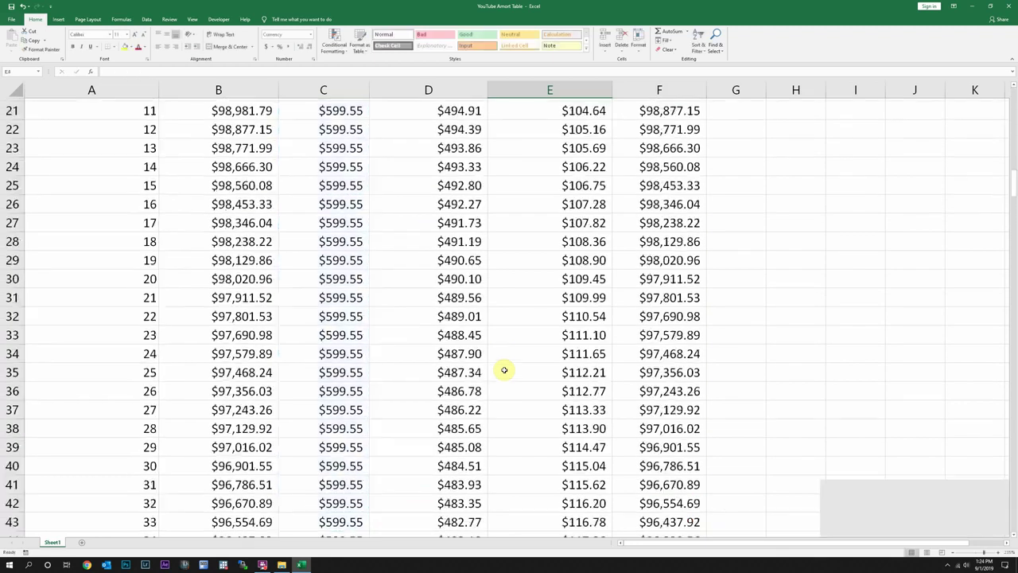
pyautogui.press('Down')
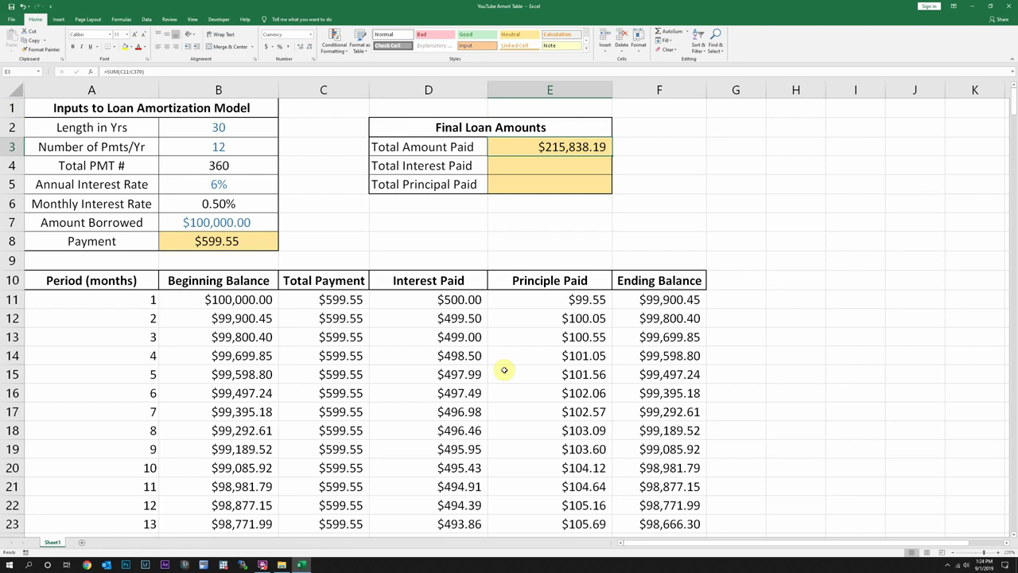
# Step: Calculate Total Interest Paid in E4 by summing the Interest Paid column with =SUM(D11:D370)
pyautogui.press('Down')
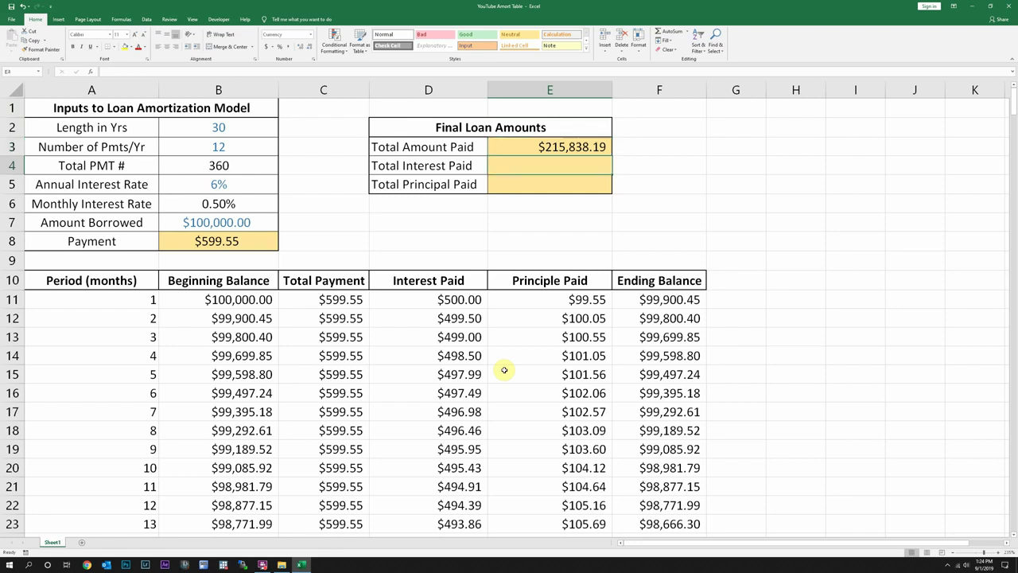
pyautogui.write('=sum(')
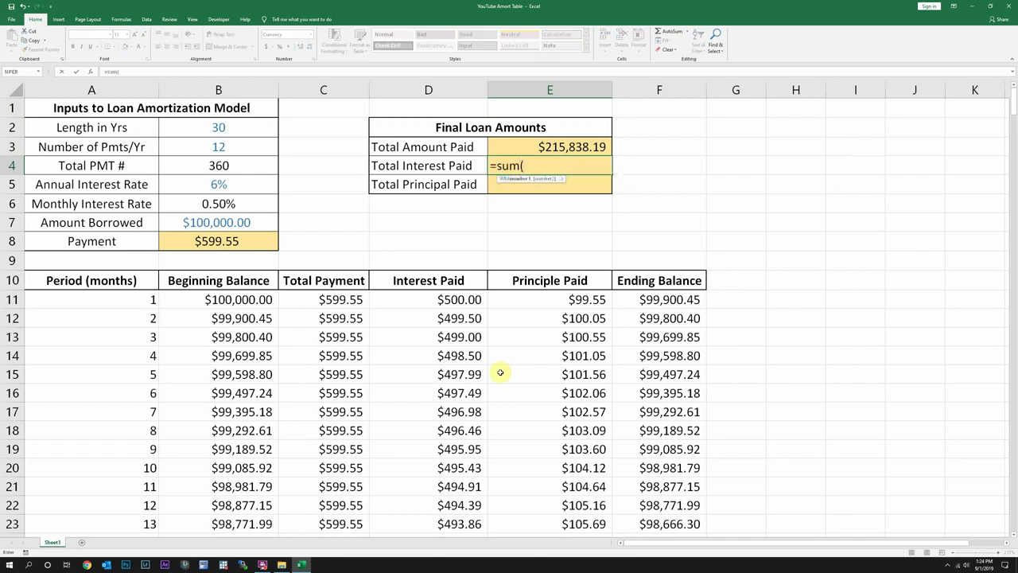
pyautogui.click(441, 299)
pyautogui.hotkey('ctrl', 'shift', 'Down')
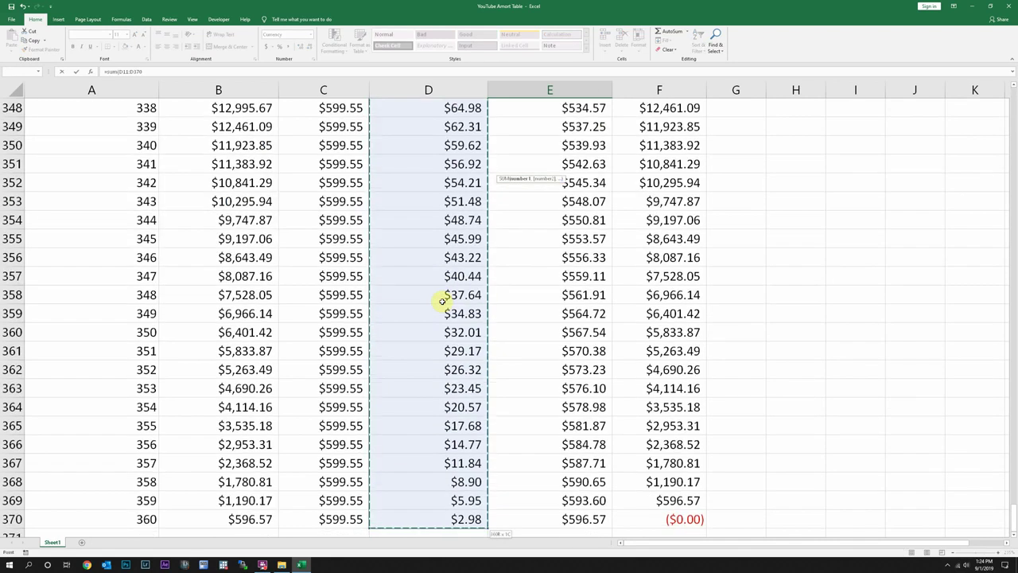
pyautogui.write(')')
pyautogui.press('Return')
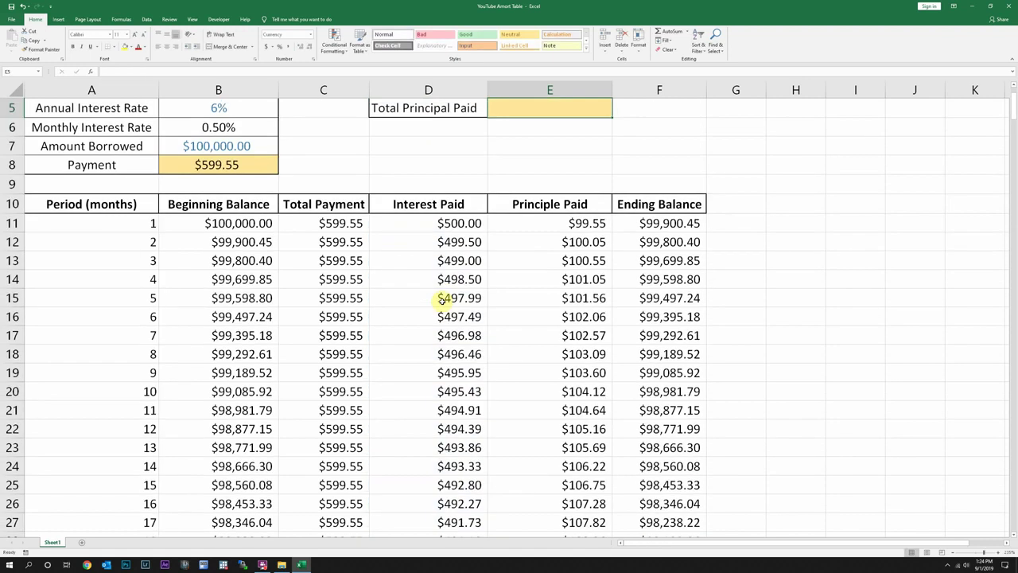
pyautogui.press('Down')
pyautogui.press('Down')
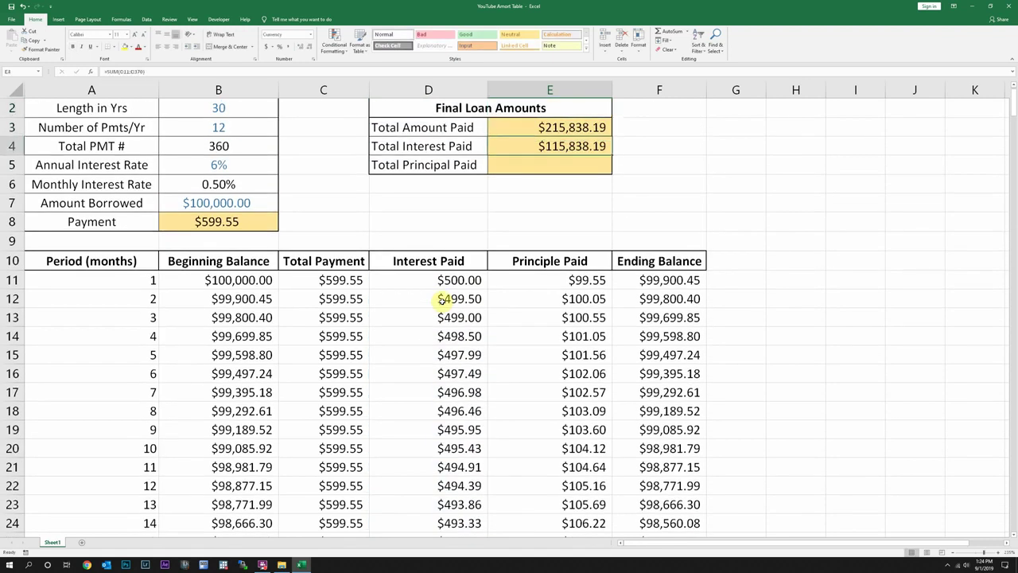
# Step: Calculate Total Principal Paid in E5 with =SUM(E11:E370), and review the three final loan amounts
pyautogui.press('Down')
pyautogui.write('=sum')
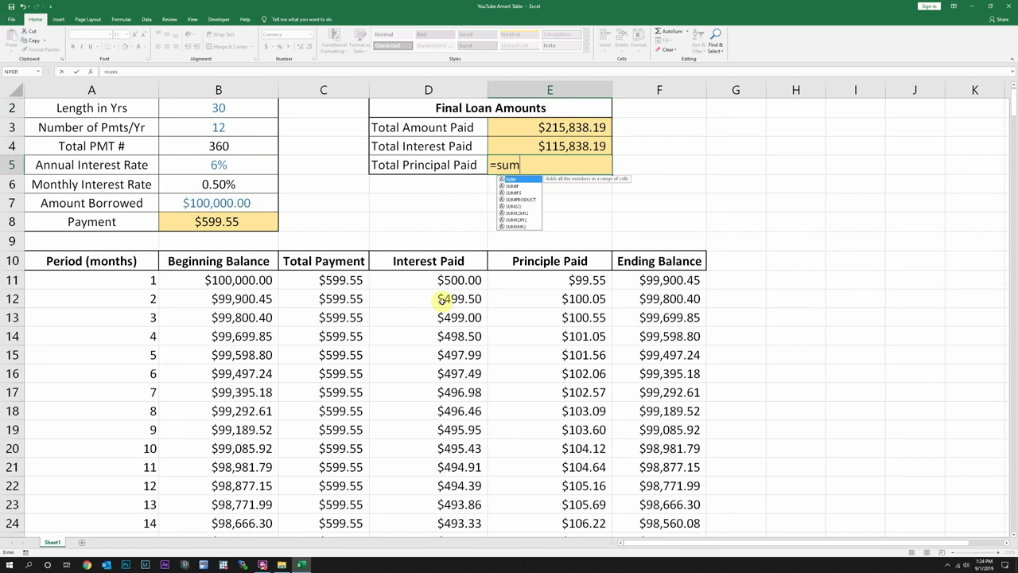
pyautogui.write('(')
pyautogui.click(561, 280)
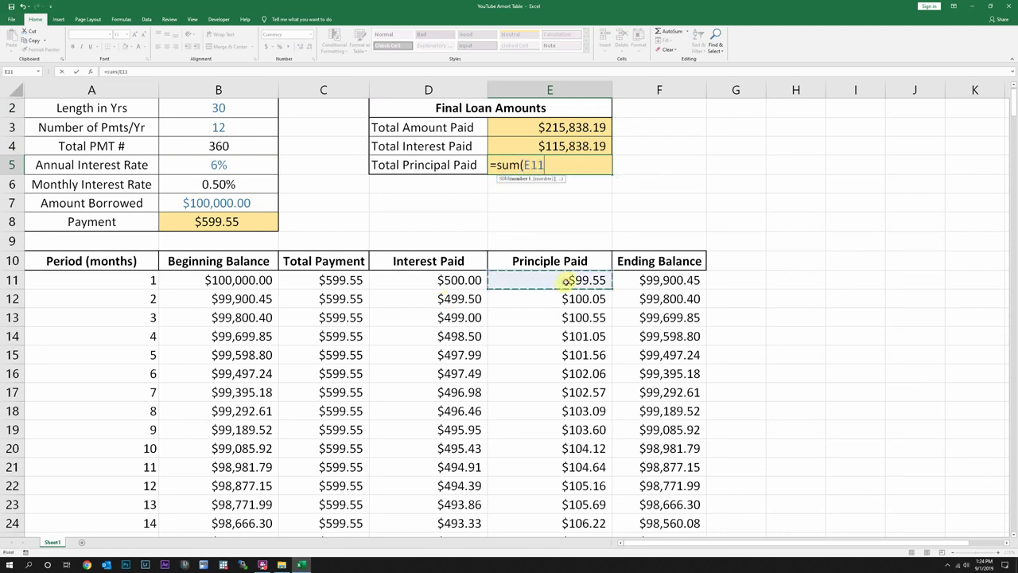
pyautogui.hotkey('ctrl', 'shift', 'Down')
pyautogui.press('Return')
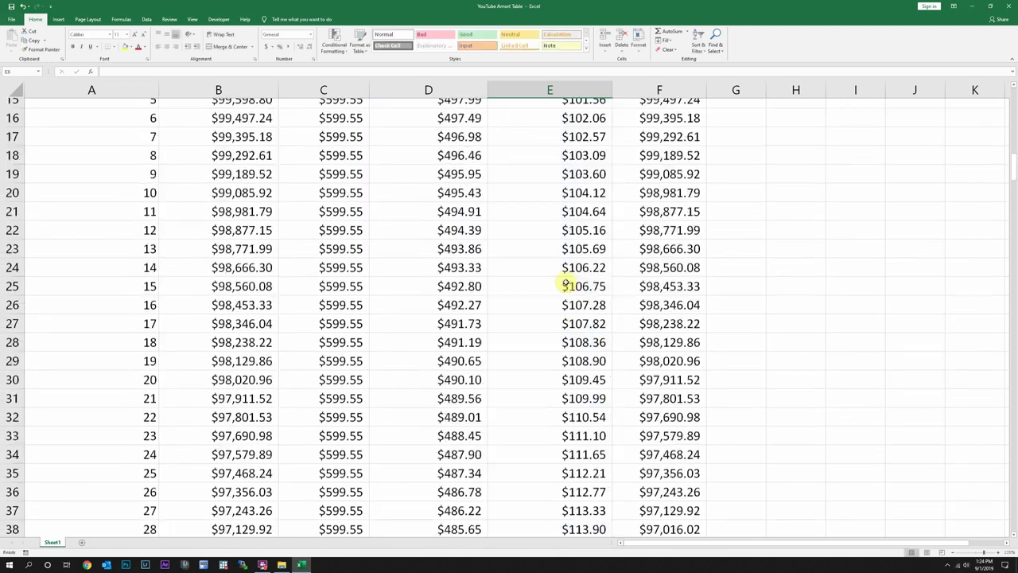
pyautogui.press('Up')
pyautogui.press('Up')
pyautogui.press('Up')
pyautogui.scroll(1, 567, 280)
pyautogui.press('Down')
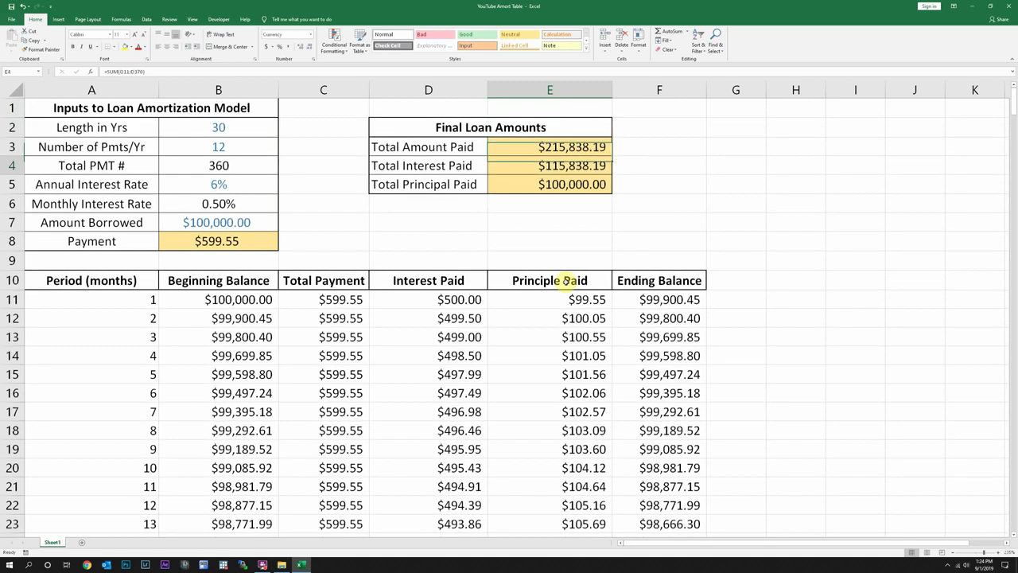
pyautogui.press('Down')
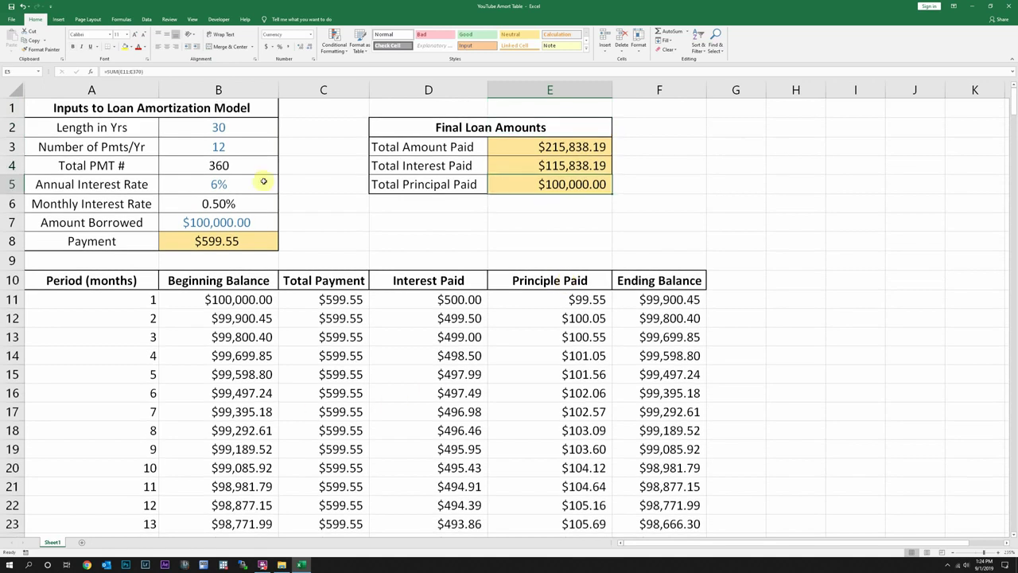